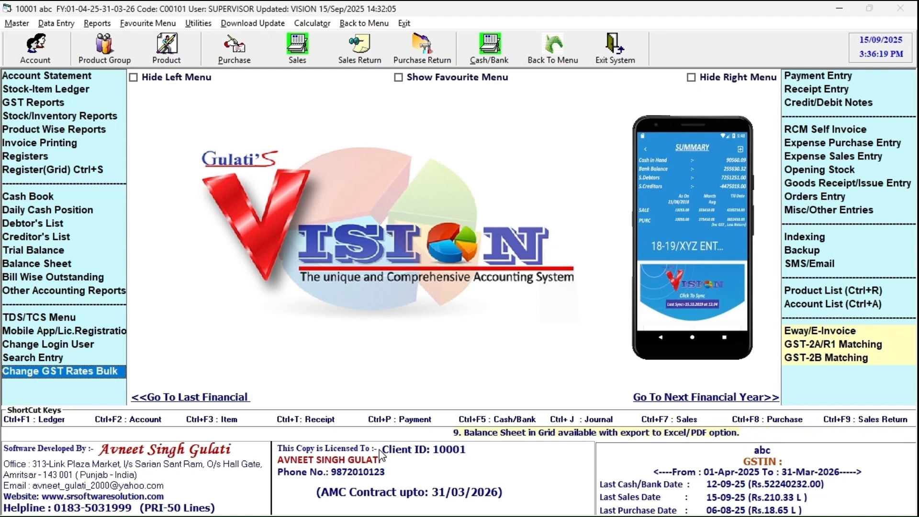
Step: Open the Backup utility, and start the complete VISION Accounting Software update from the update file downloader
mouse_move(428, 507)
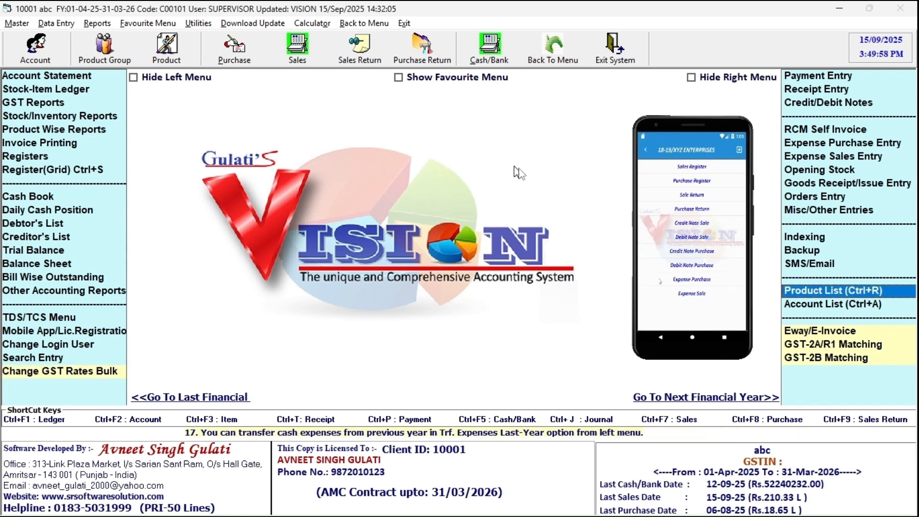
left_click(812, 251)
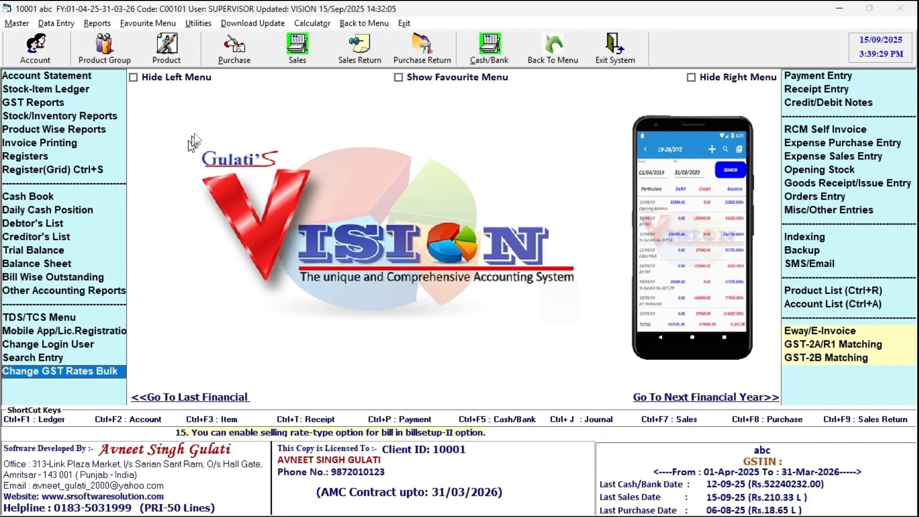
left_click(247, 25)
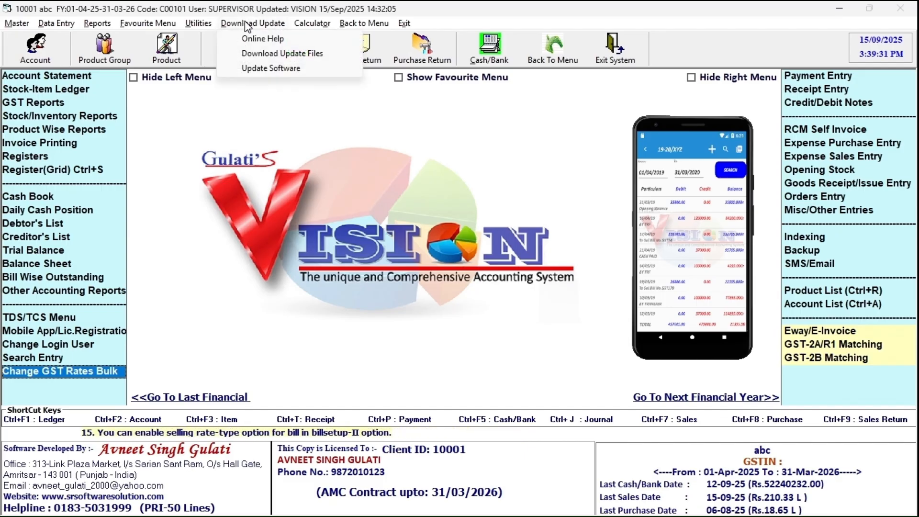
left_click(293, 54)
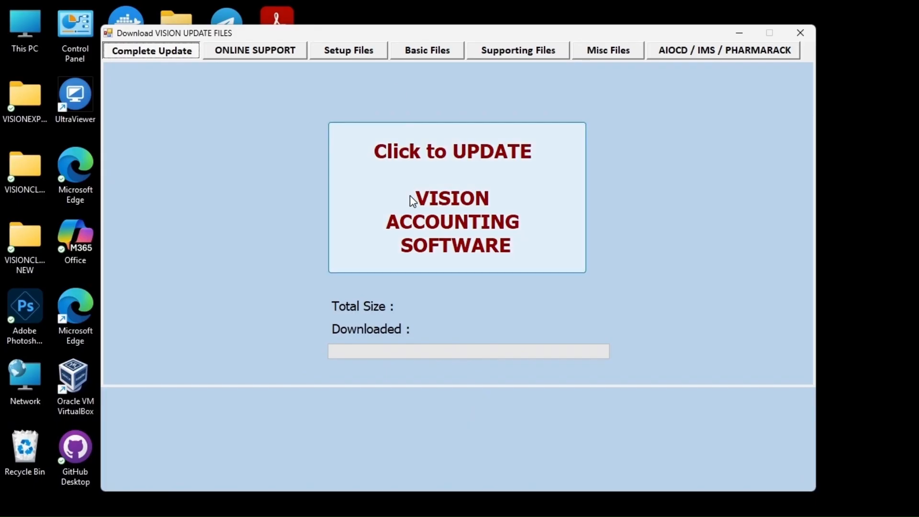
left_click(443, 185)
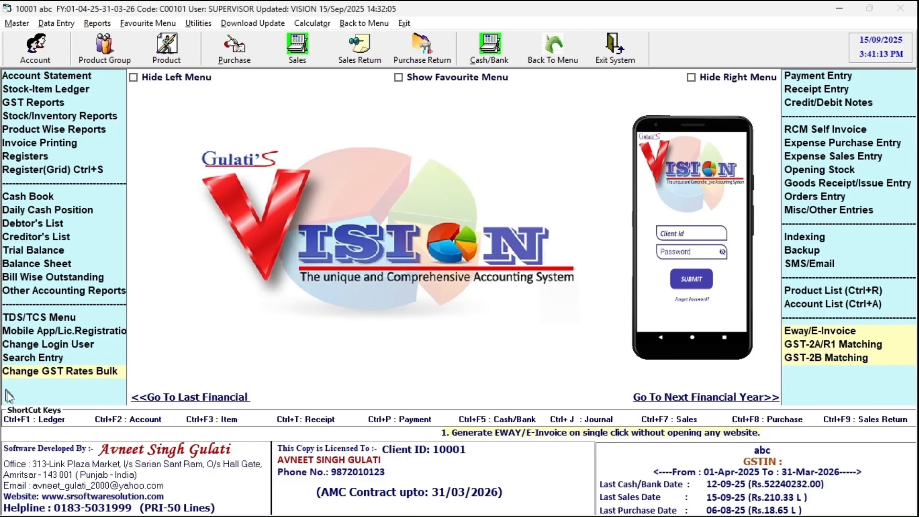
Step: Open the bulk GST rate change window and bring up the item-wise GST update list
left_click(54, 370)
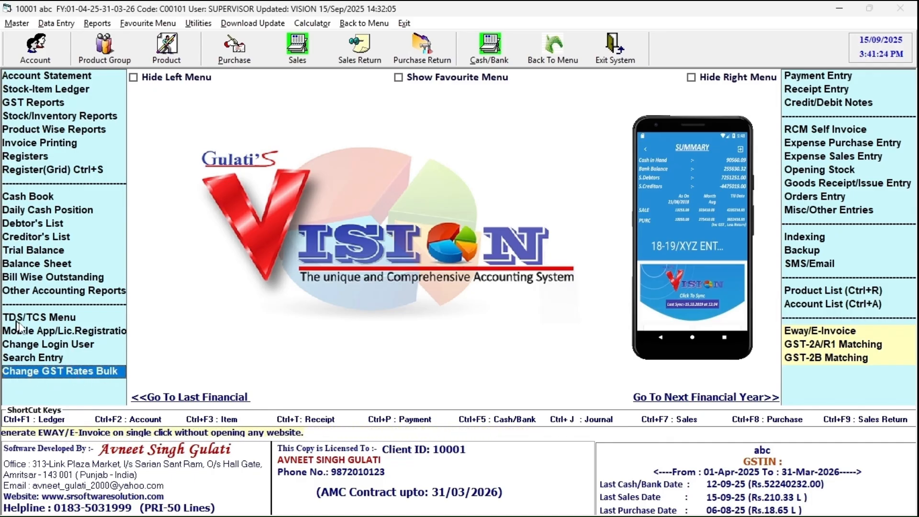
left_click(44, 374)
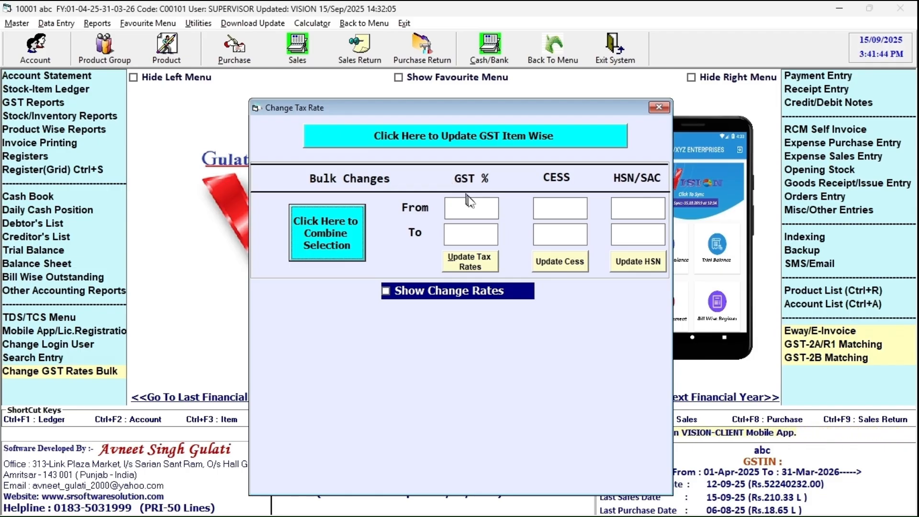
left_click(471, 208)
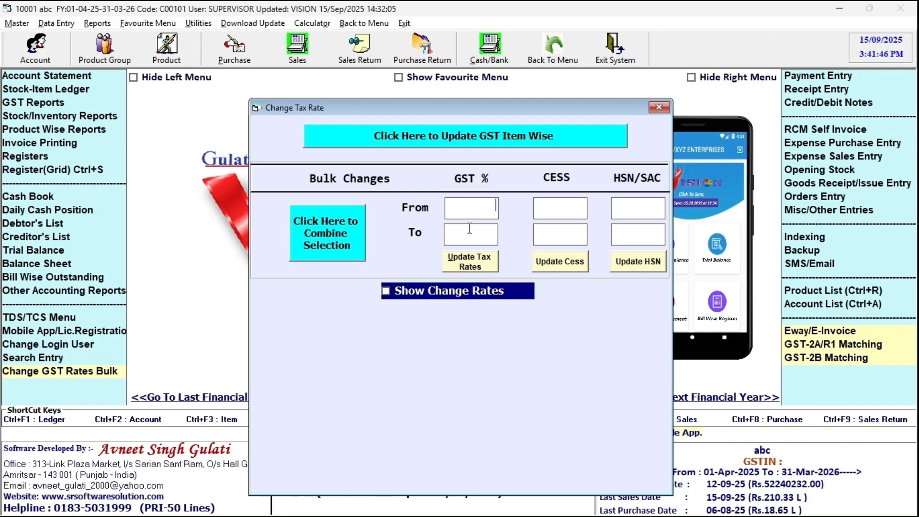
left_click(478, 235)
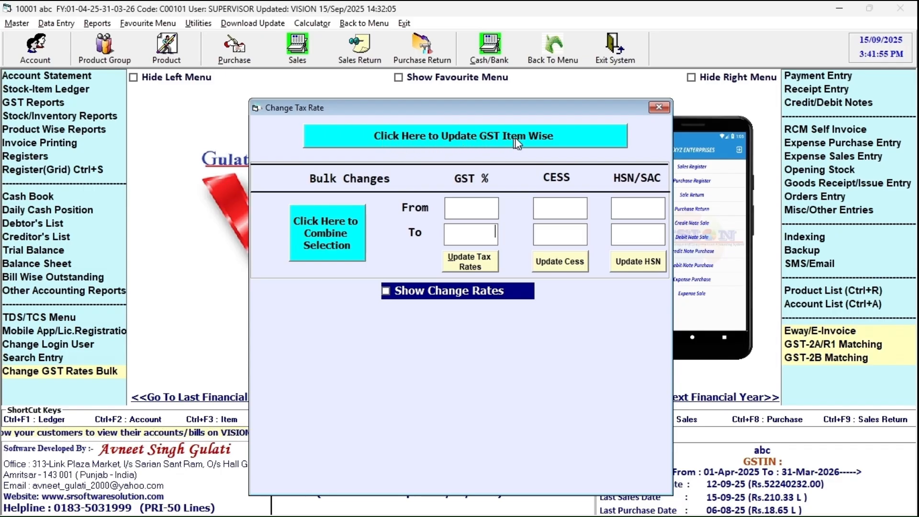
left_click(534, 136)
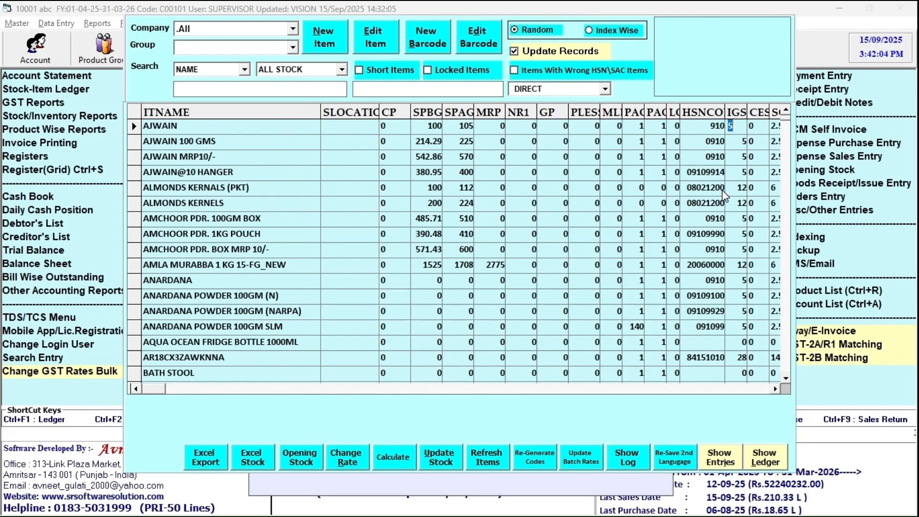
Step: Set the IGST rate of ALMONDS KERNALS (PKT) and ALMONDS KERNELS to 5 in the item list
key("Num_Lock")
key("Down")
key("Down")
key("Down")
key("Down")
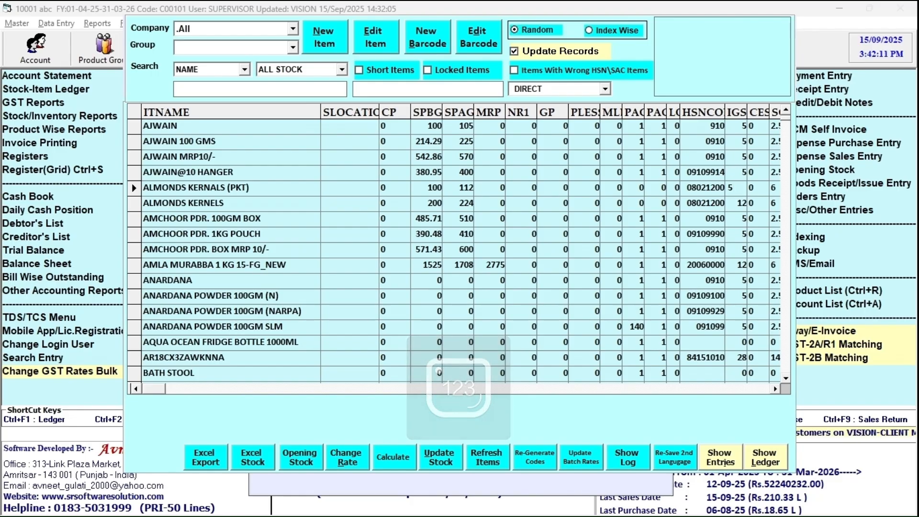
type("5")
key("Down")
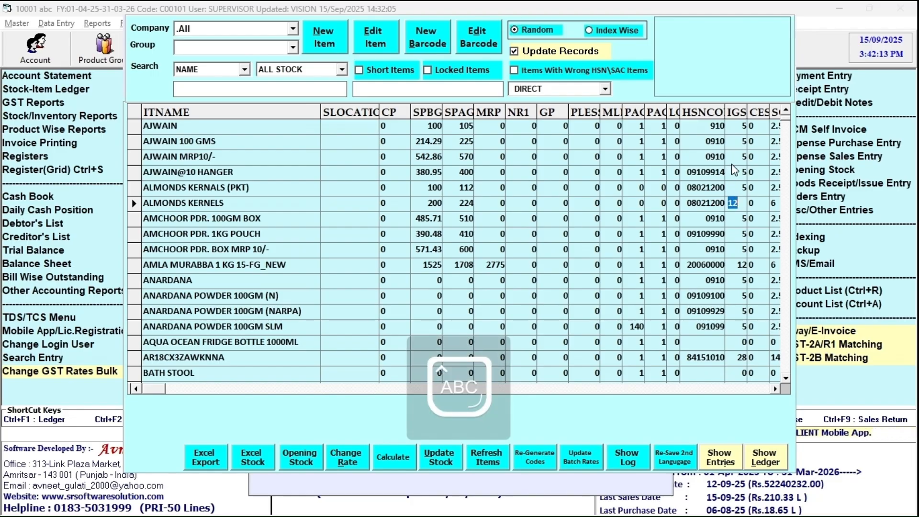
key("Down")
key("Num_Lock")
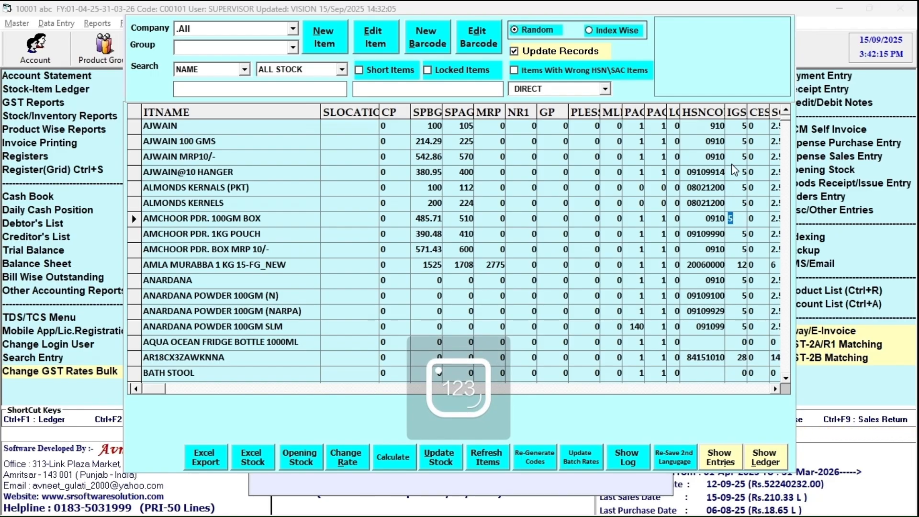
Step: Set the IGST rate of AMLA MURABBA 1 KG 15-FG_NEW to 18
key("Down")
key("Down")
key("Down")
type("18")
key("Down")
key("Num_Lock")
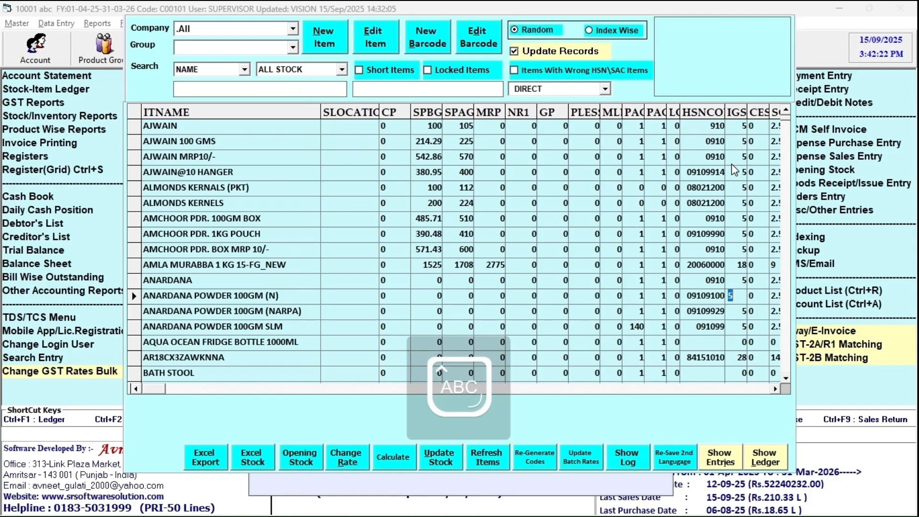
Step: Set the IGST rate of AR18CX3ZAWKNNA to 18 and close the item-wise list
key("Down")
key("Down")
key("Down")
key("Down")
key("Num_Lock")
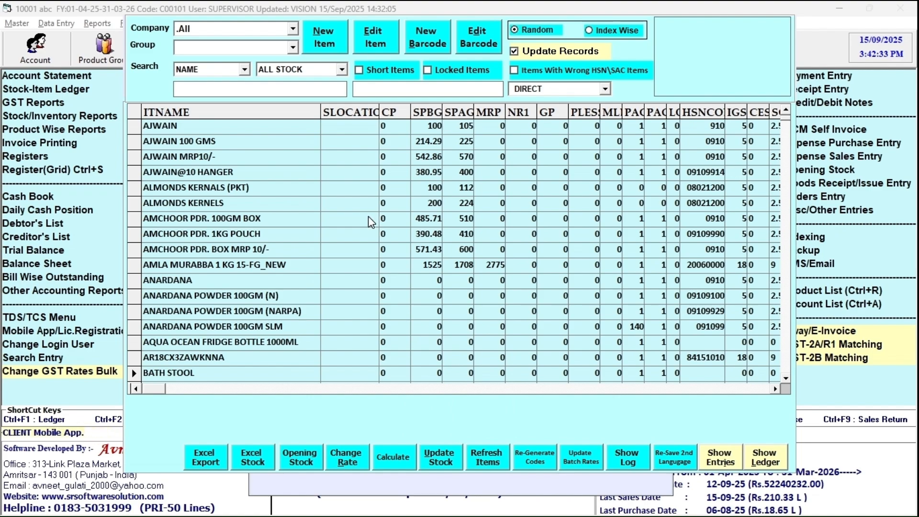
left_click(473, 219)
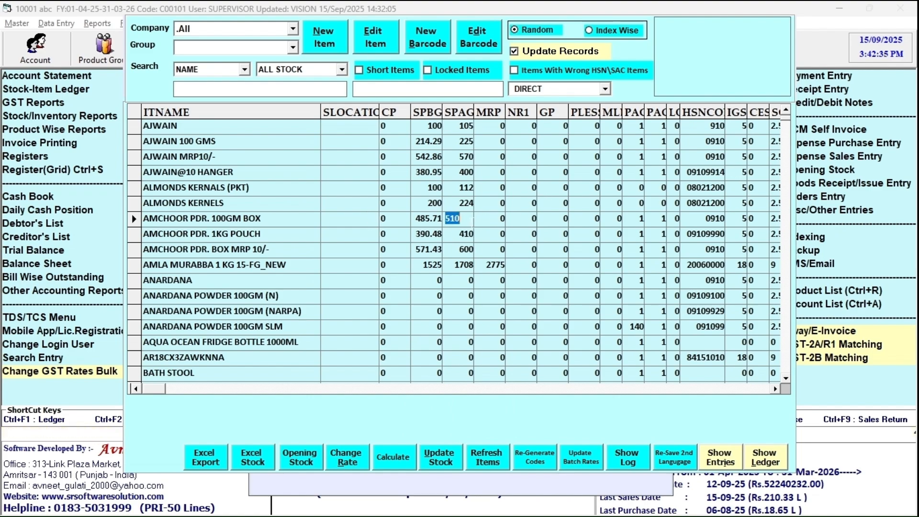
key("Escape")
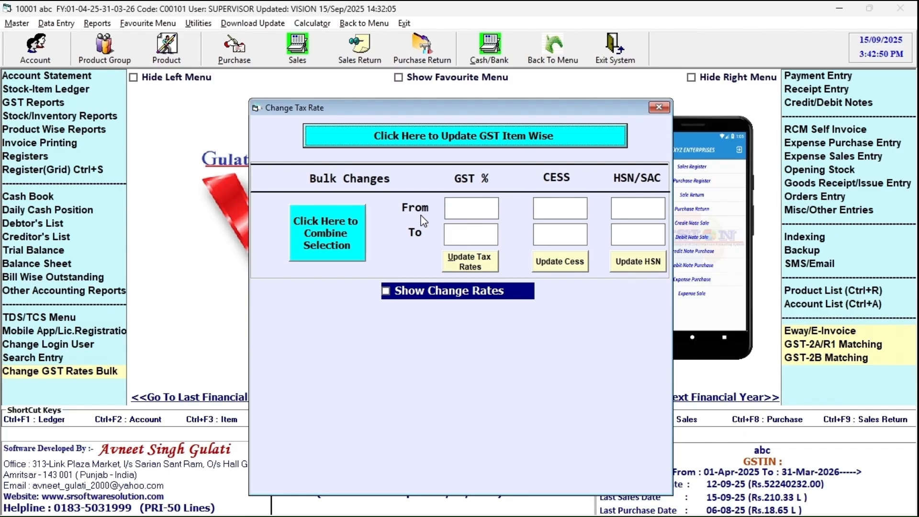
Step: Bulk-update the GST rate of all items from 12 to 5 percent
left_click(471, 209)
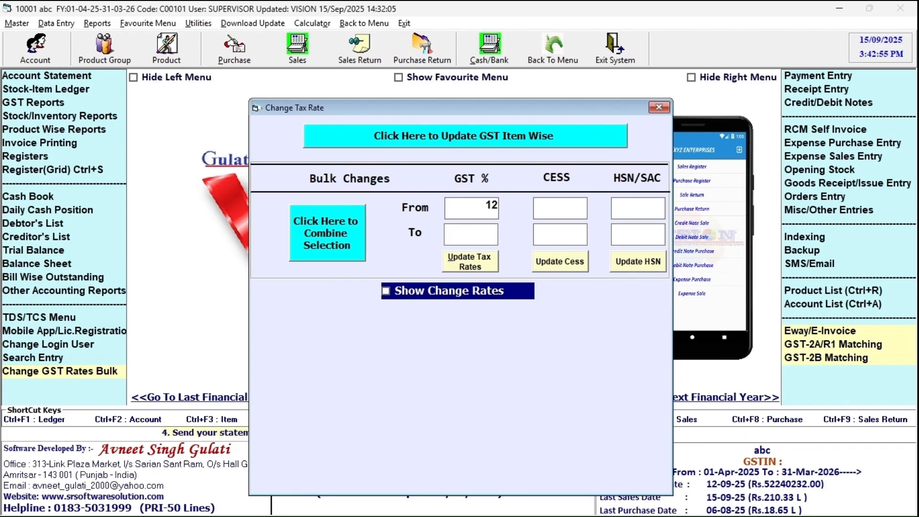
left_click(457, 242)
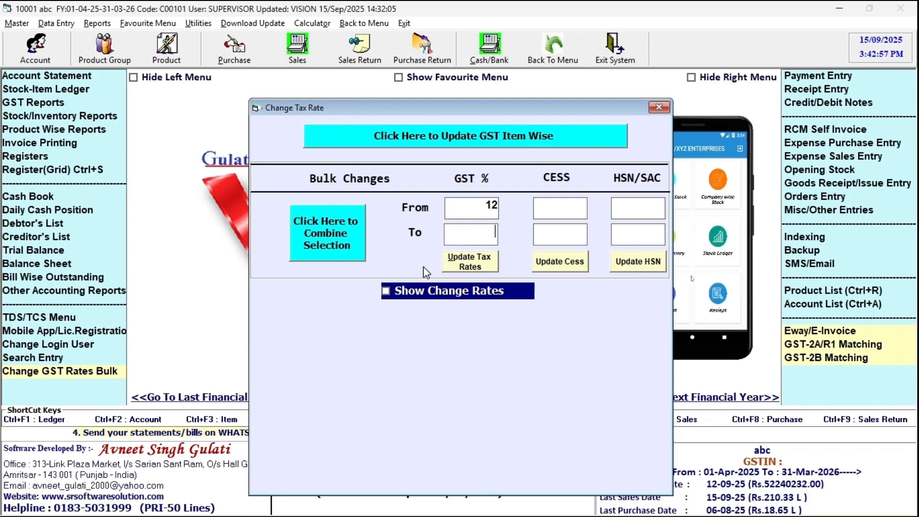
type("5")
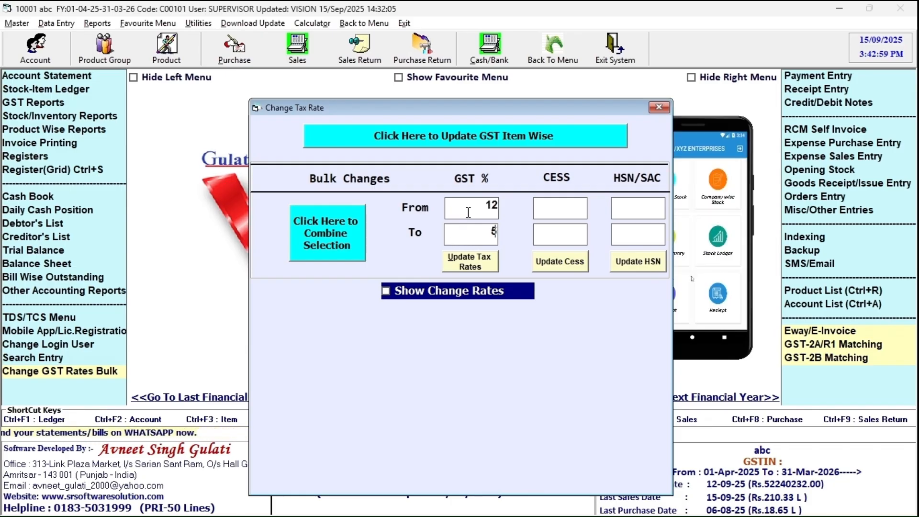
left_click(467, 261)
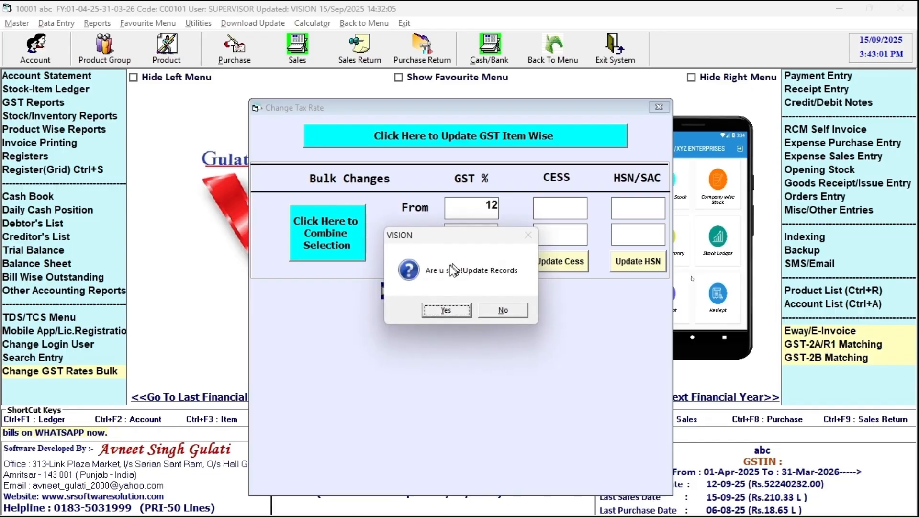
left_click(450, 312)
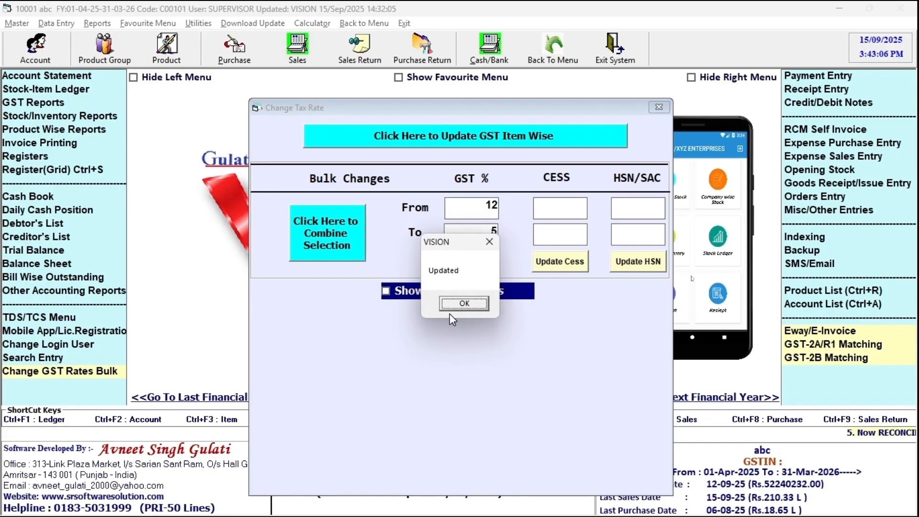
left_click(467, 307)
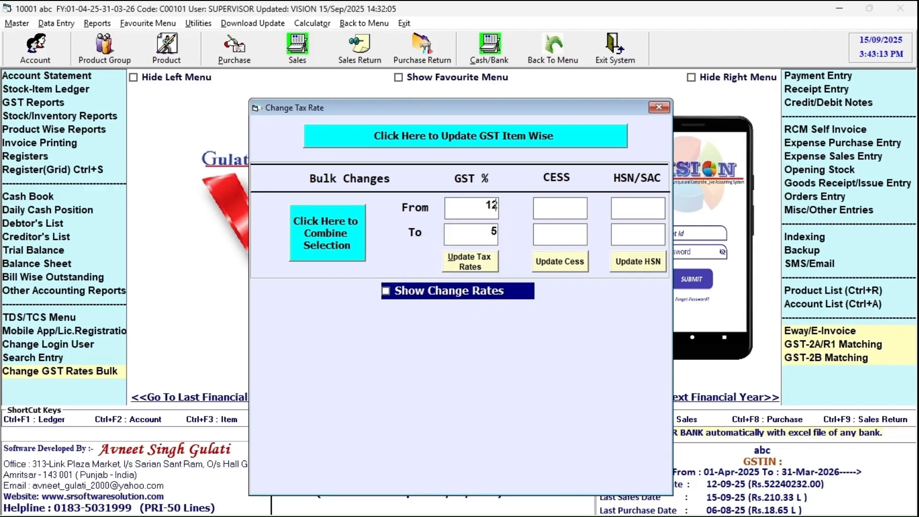
Step: View the combined selection criteria available for bulk tax changes and close the selection window
left_click(329, 234)
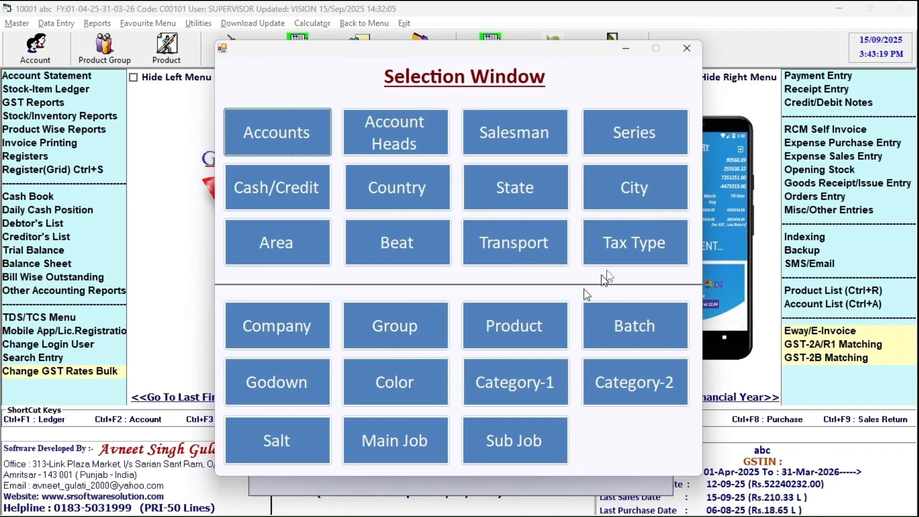
left_click(687, 49)
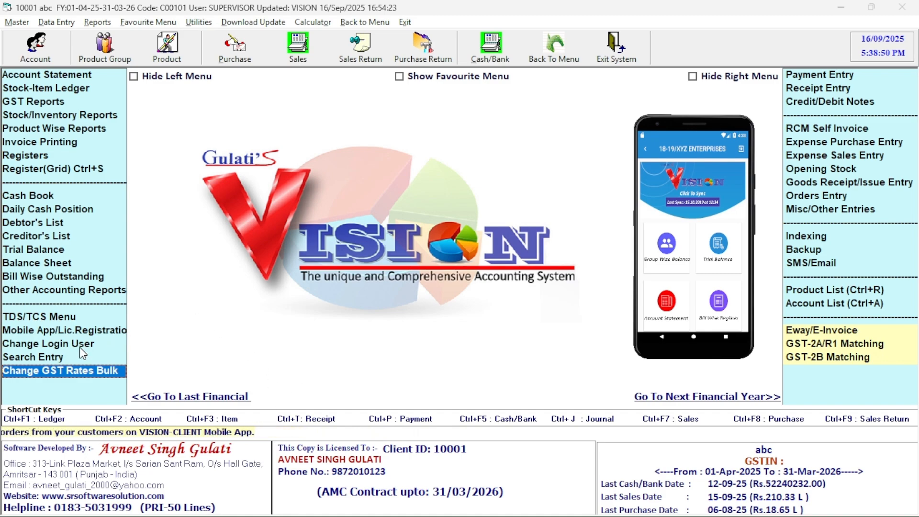
Step: Set the SPAG price of AMLA MURABBA 1 KG 15-FG_NEW to 200 in the item-wise GST list and close the list
left_click(57, 371)
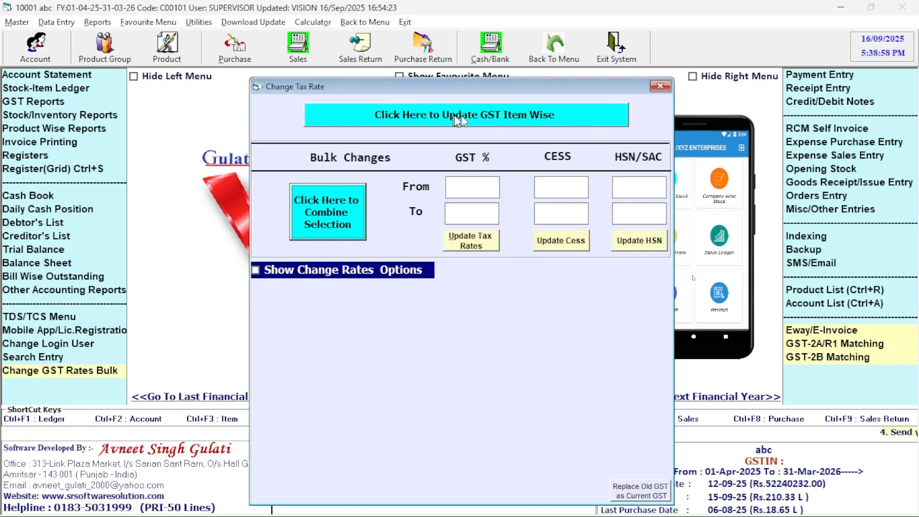
left_click(475, 113)
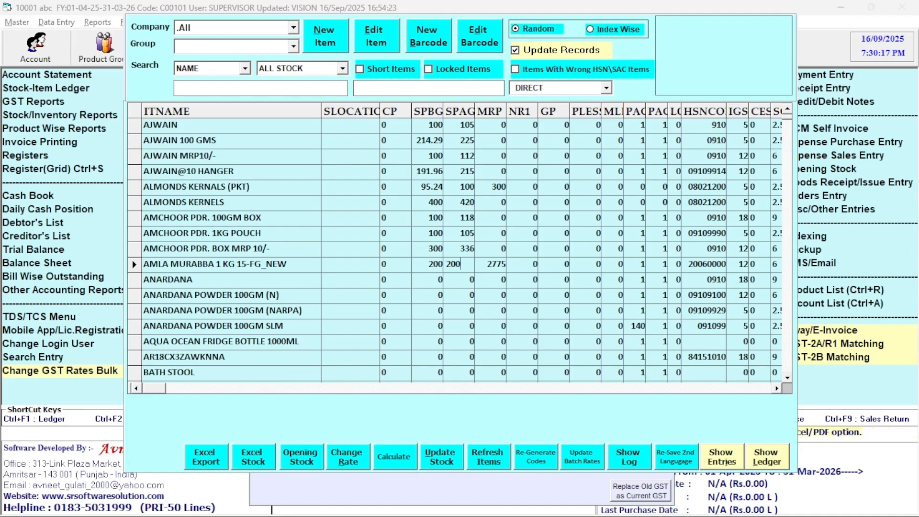
key("Return")
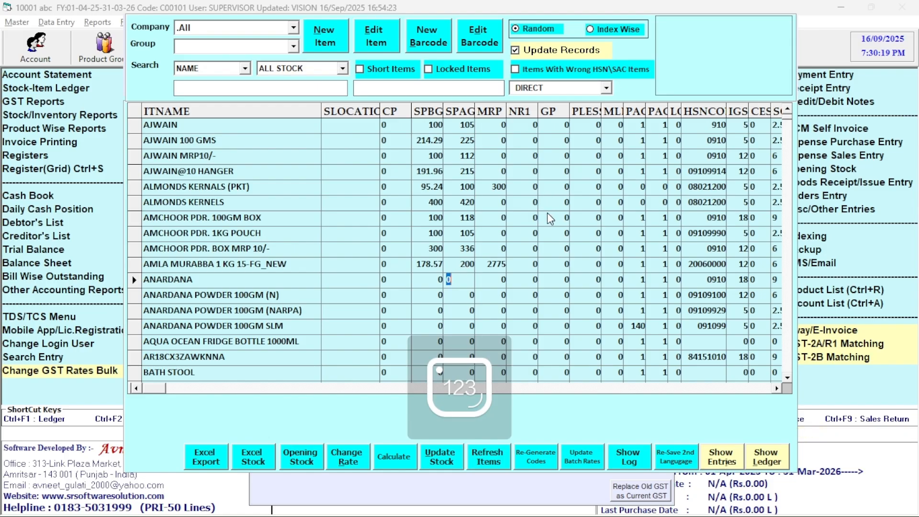
left_click(463, 192)
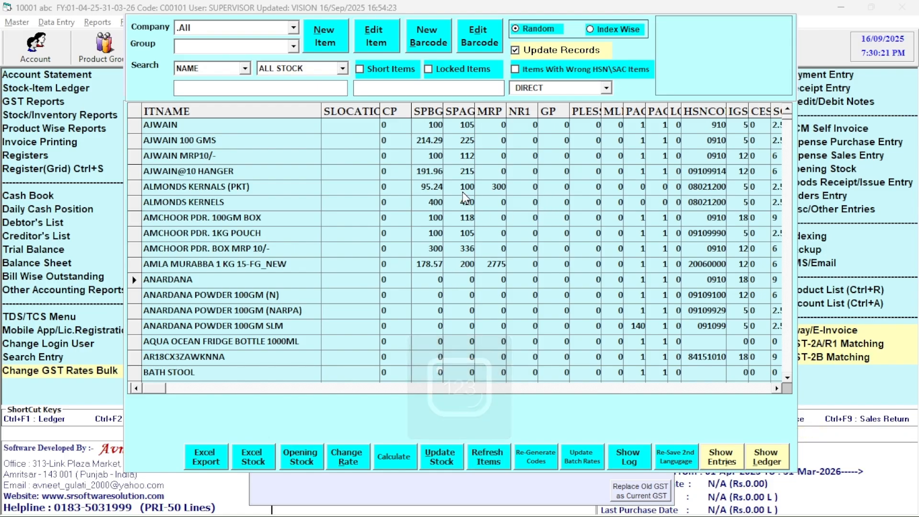
key("Return")
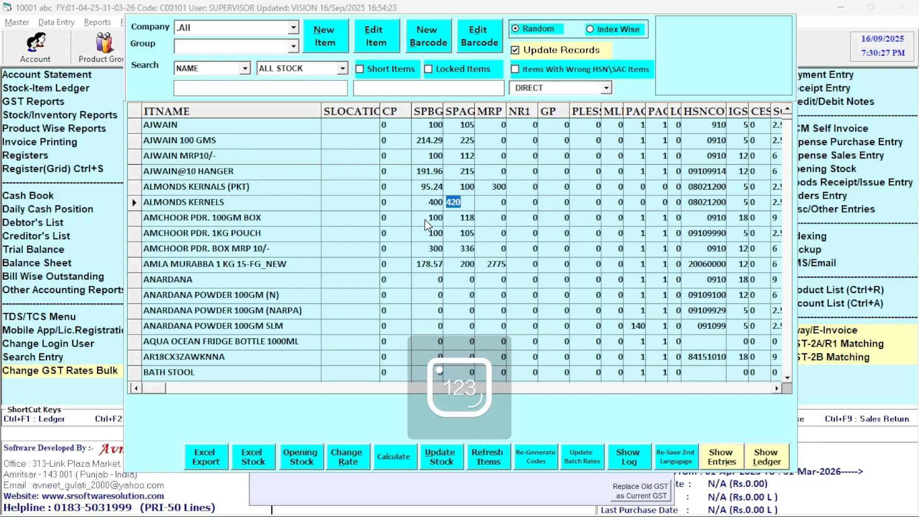
key("Escape")
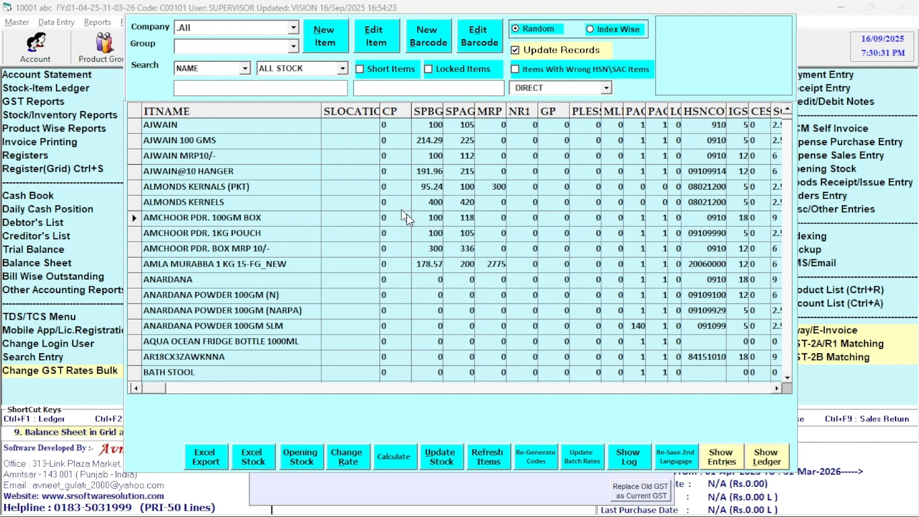
key("Escape")
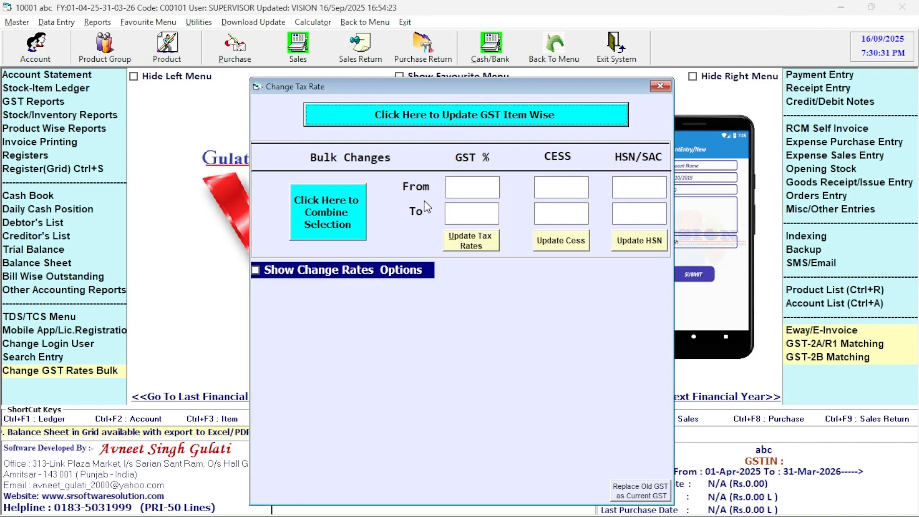
Step: Show the change rates options, open AJWAIN@10 HANGER's product record for editing to check its sale prices, and leave the record
left_click(336, 275)
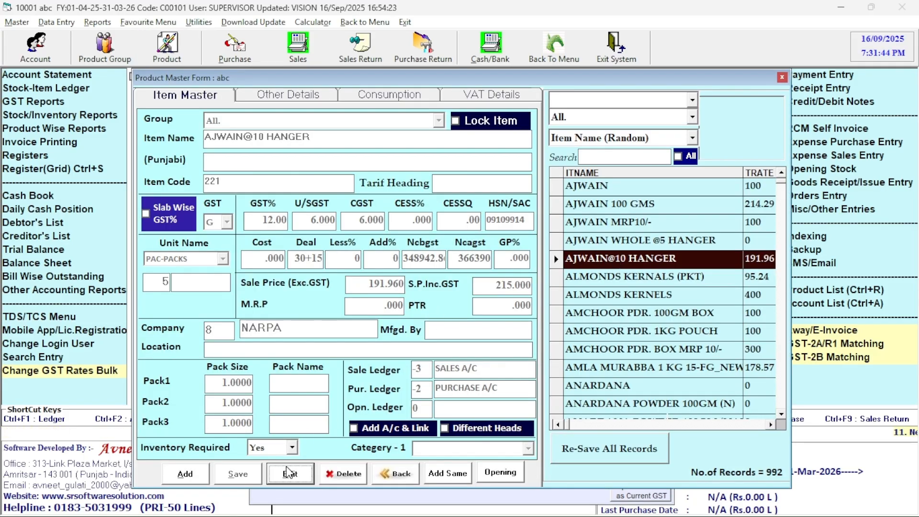
key("Return")
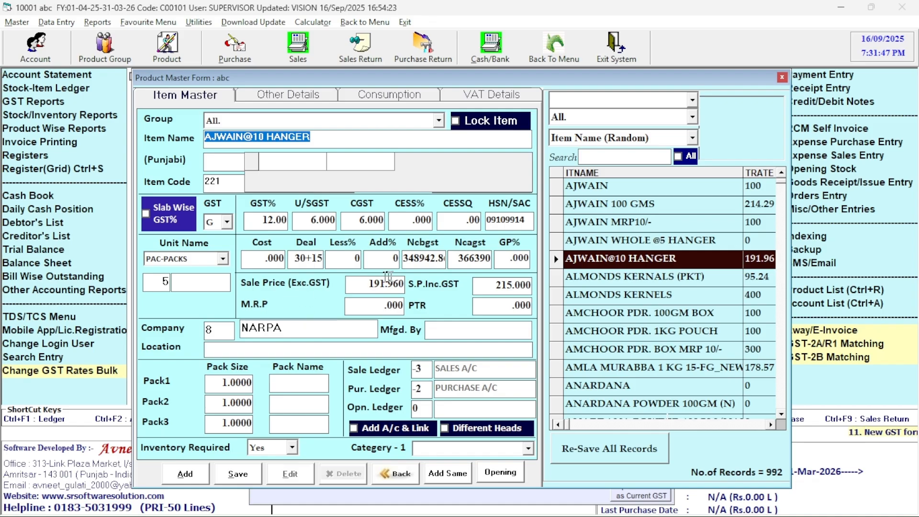
left_click(353, 287)
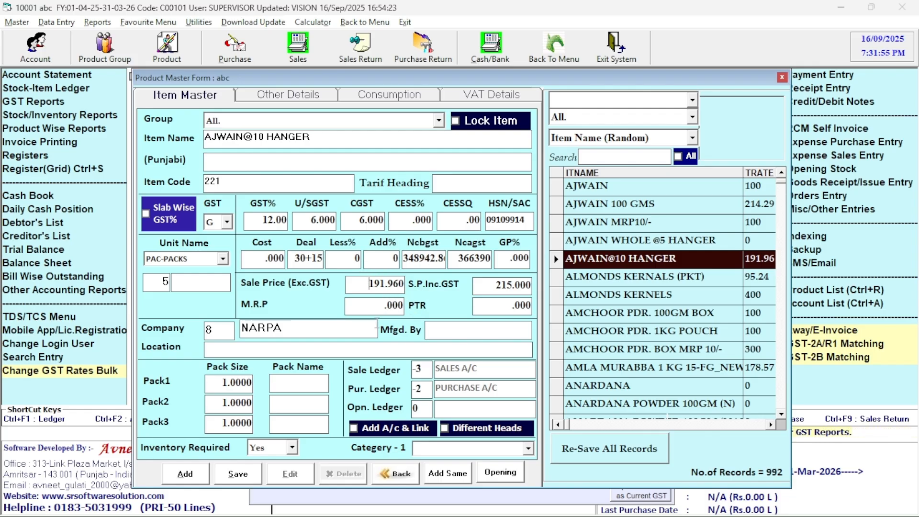
left_click(385, 481)
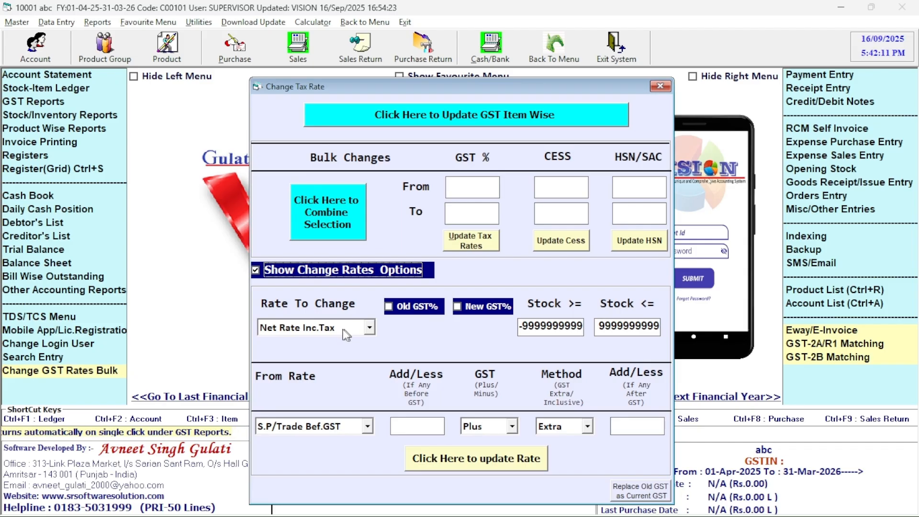
Step: Set Net Rate Inc.Tax as the rate to change, with old GST 12 percent and new GST 5 percent
left_click(331, 329)
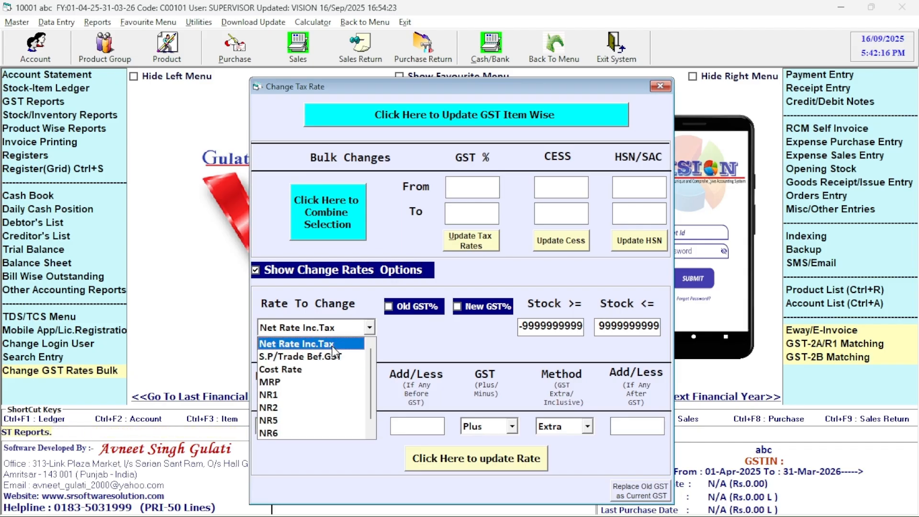
left_click(333, 345)
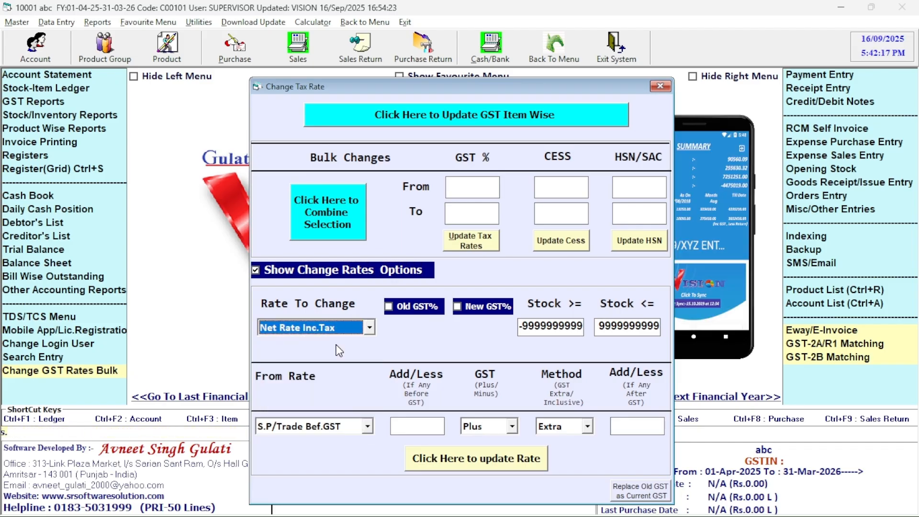
left_click(413, 309)
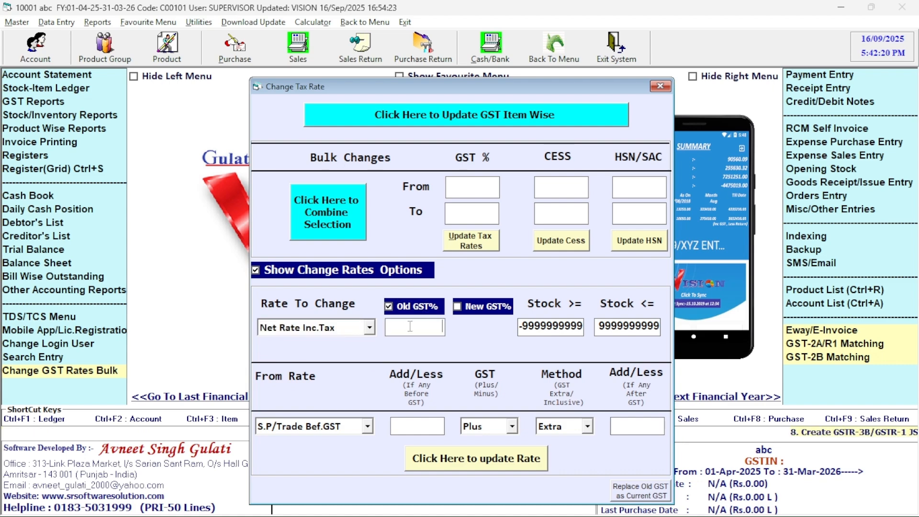
type("12")
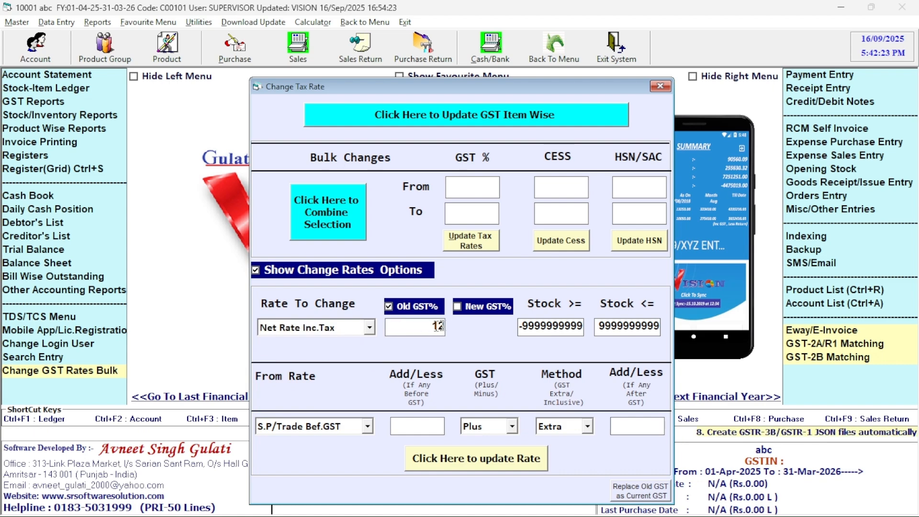
left_click(483, 307)
left_click(477, 334)
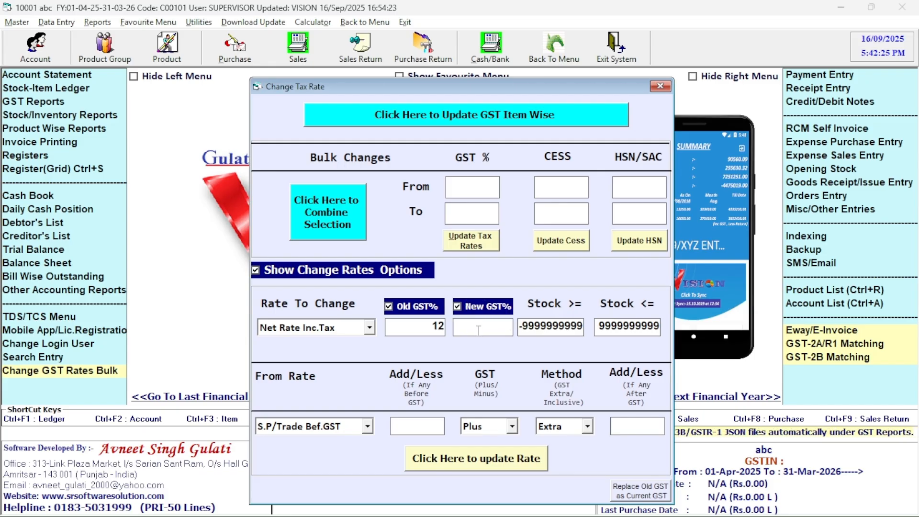
type("5")
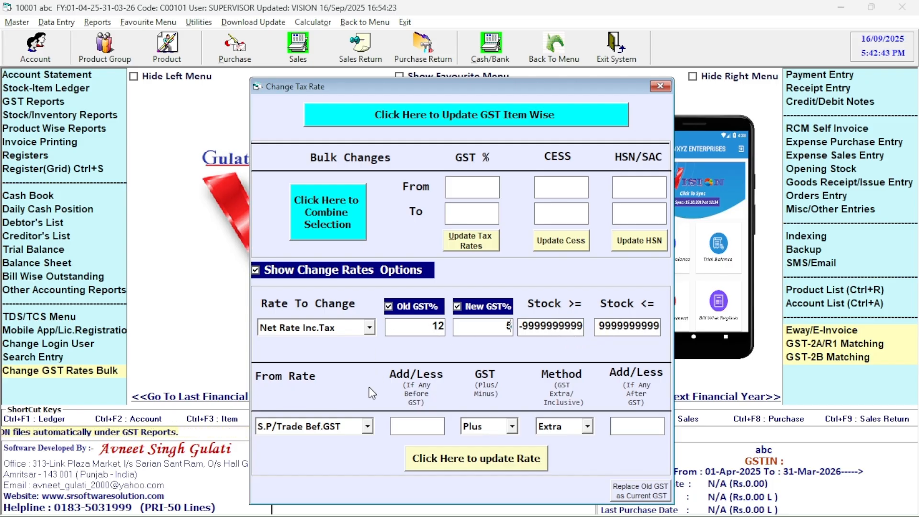
Step: Update the rates from S.P/Trade Bef.GST with GST set to Plus and the method set to Extra
left_click(366, 427)
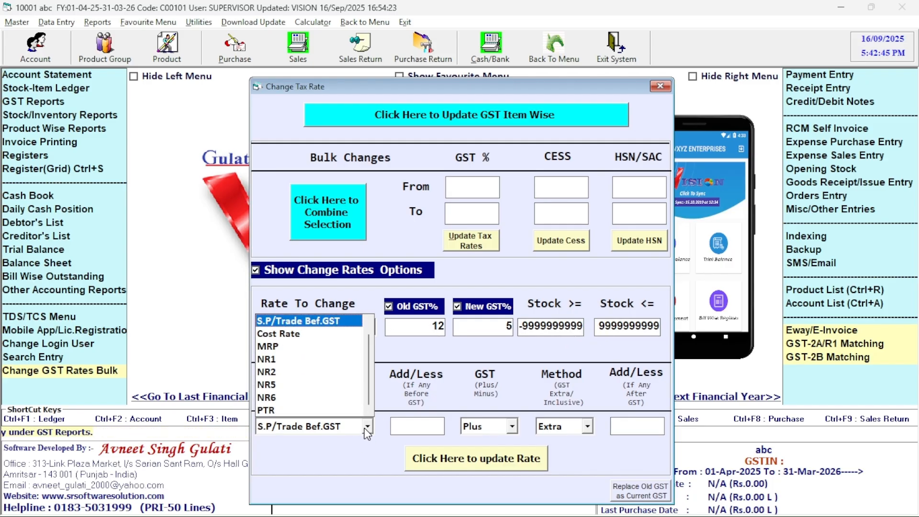
left_click(312, 321)
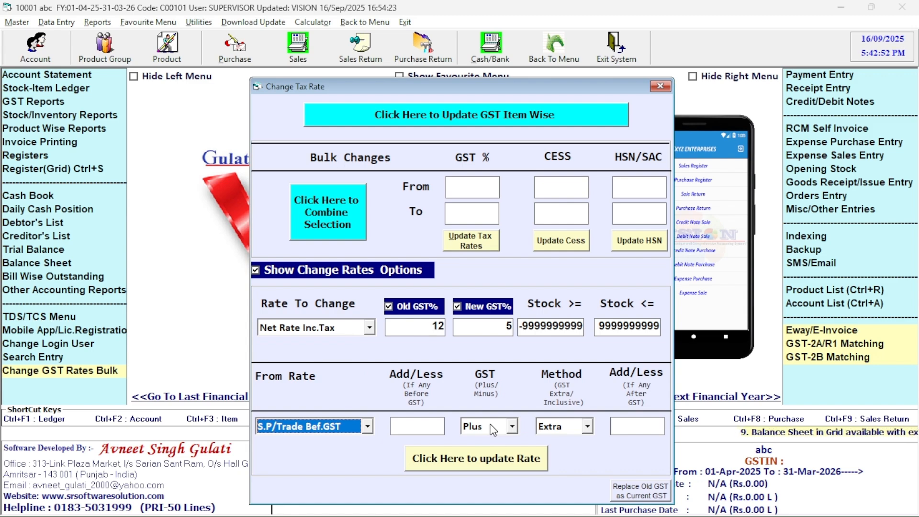
left_click(562, 429)
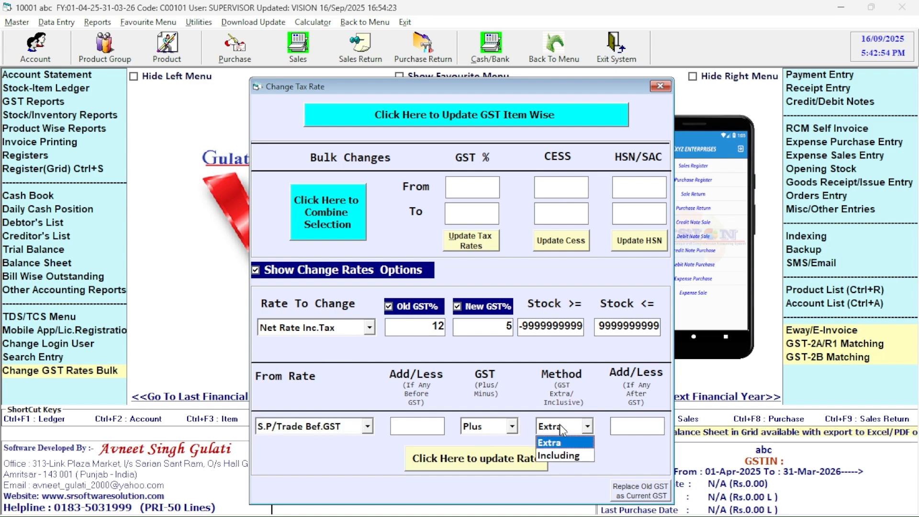
left_click(558, 439)
left_click(488, 460)
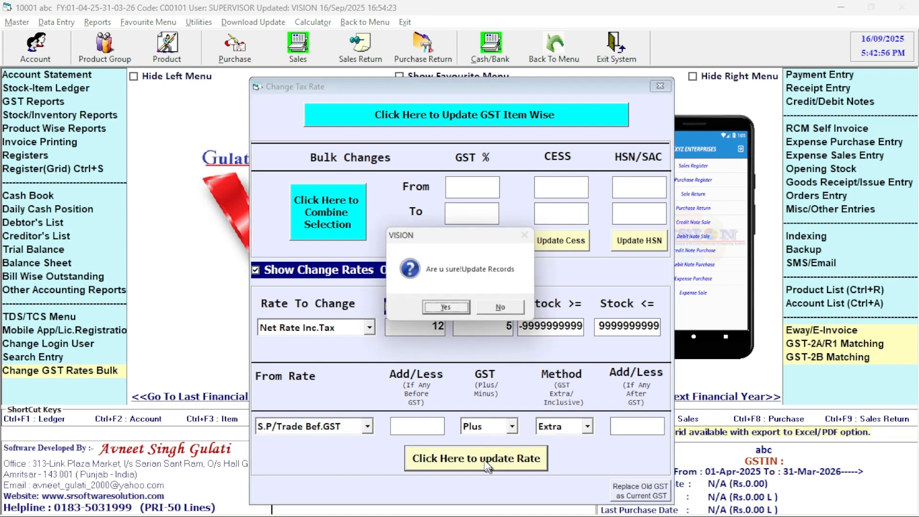
left_click(446, 308)
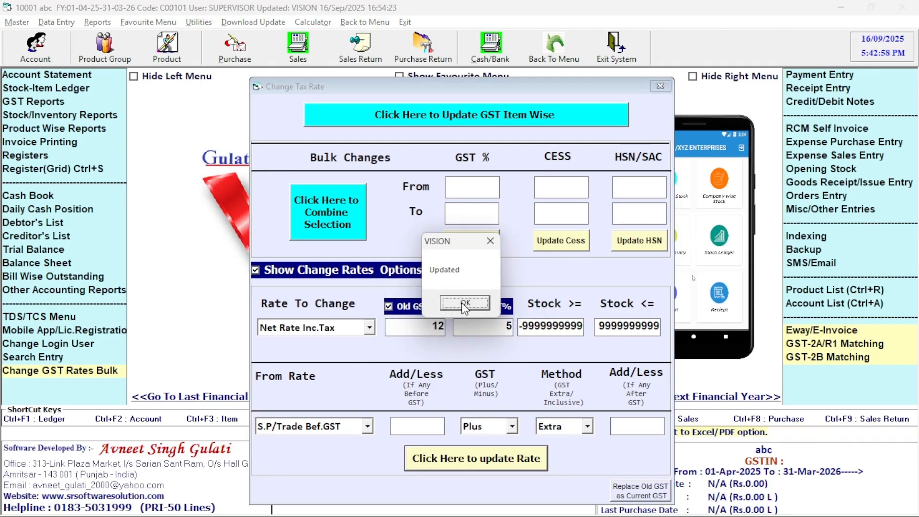
left_click(464, 304)
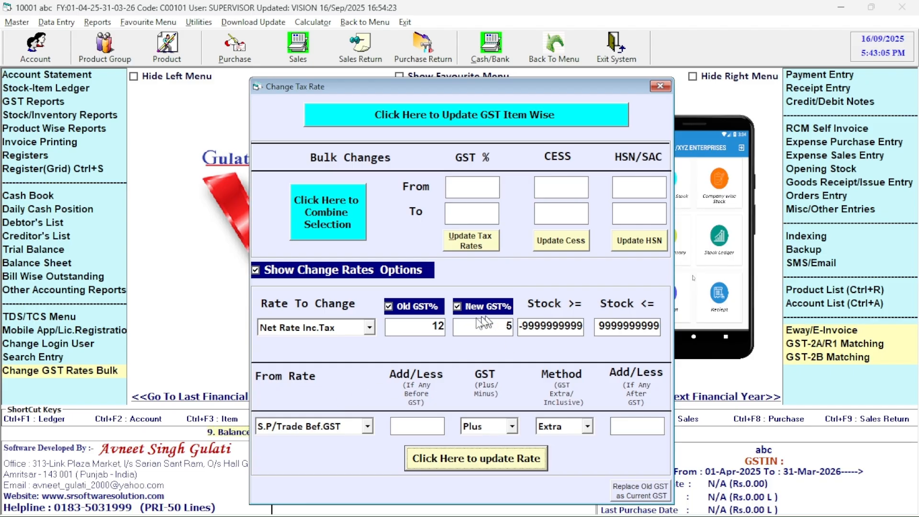
Step: Update Net Rate Inc.Tax from S.P/Trade Bef.GST for items whose GST changes from 18 to 5 percent
left_click(417, 325)
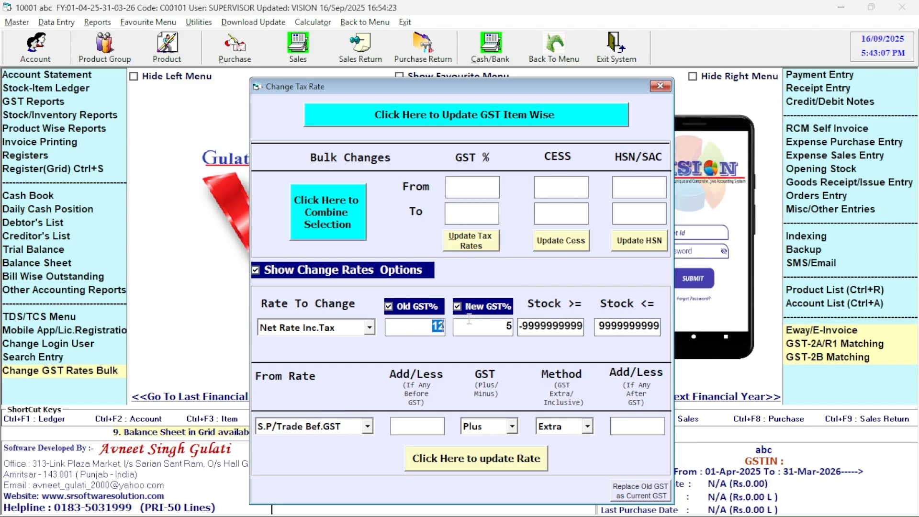
type("18")
left_click(476, 326)
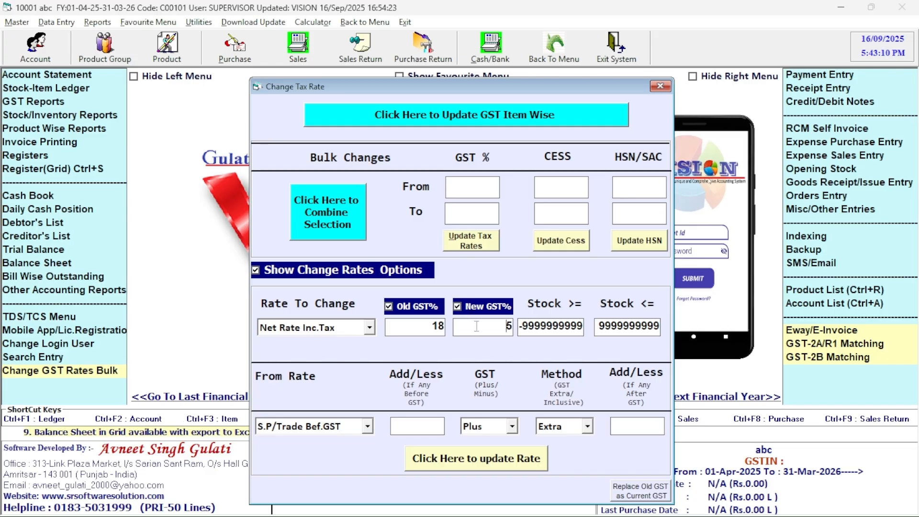
left_click(460, 463)
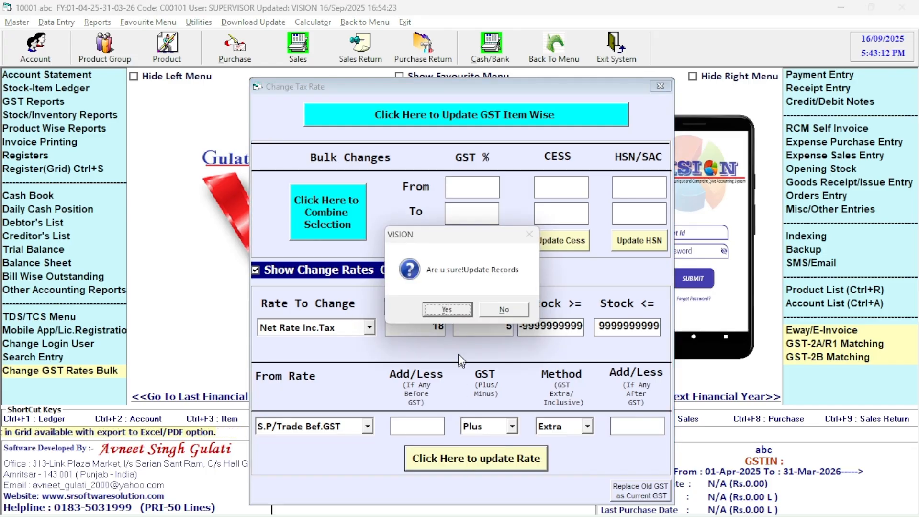
left_click(455, 306)
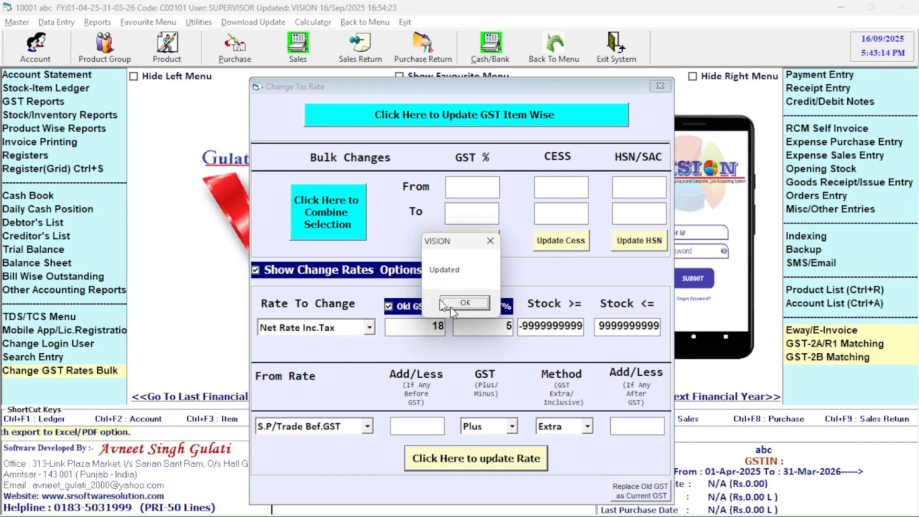
left_click(453, 305)
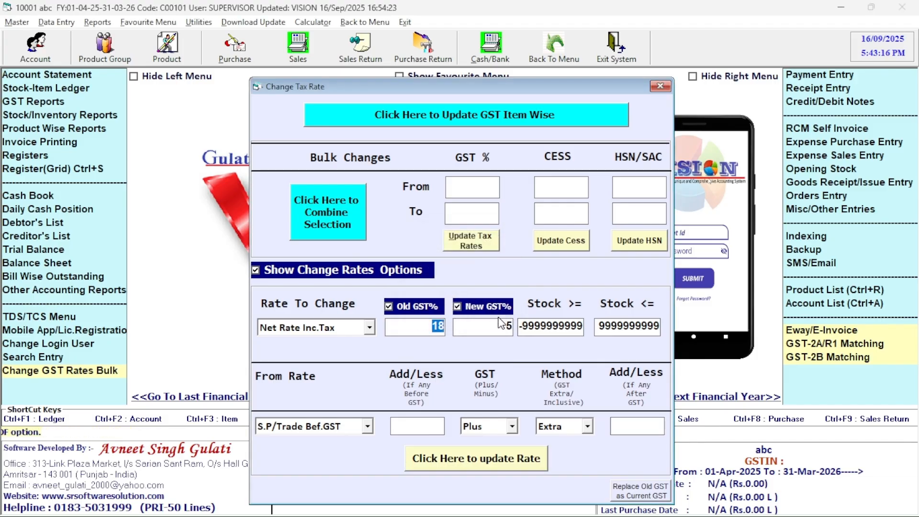
Step: Update Net Rate Inc.Tax from S.P/Trade Bef.GST for items whose GST changes from 28 to 18 percent
type("28")
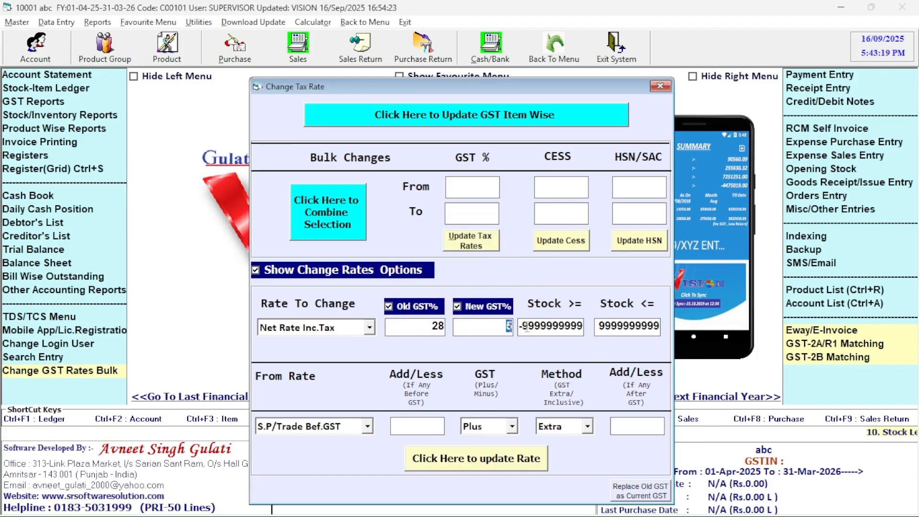
left_click(467, 452)
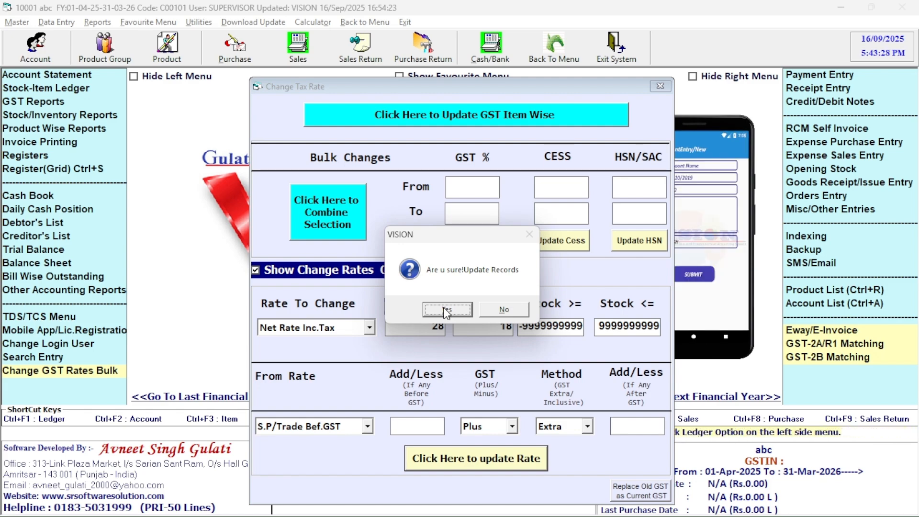
left_click(446, 310)
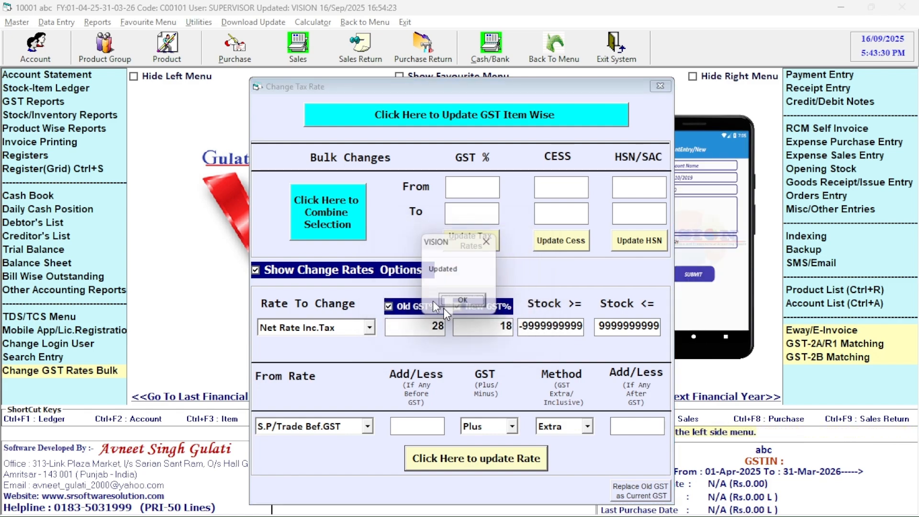
left_click(467, 308)
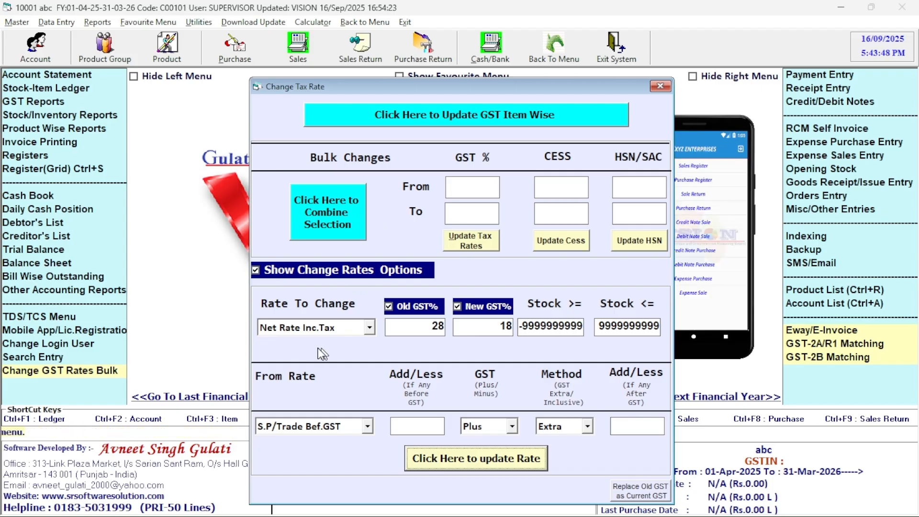
Step: Choose Net Rate Inc.Tax as both the rate to change and the rate to calculate from
left_click(330, 328)
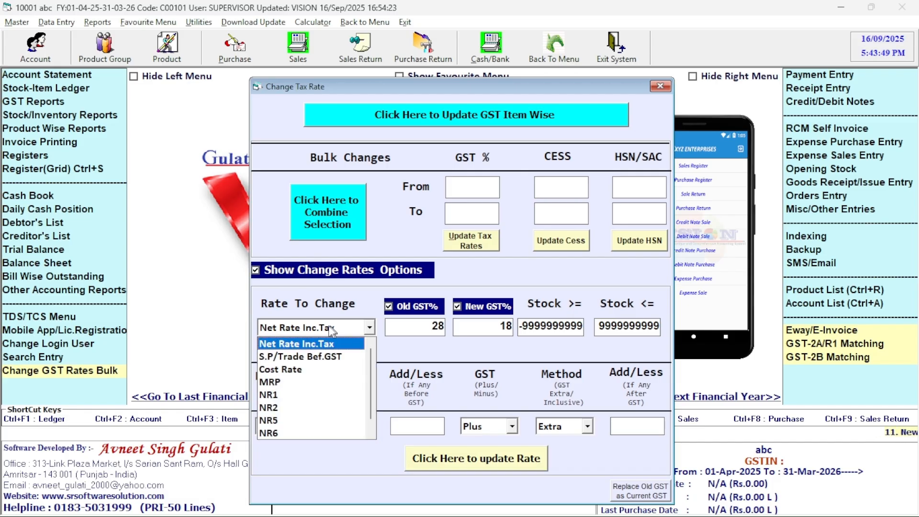
left_click(304, 343)
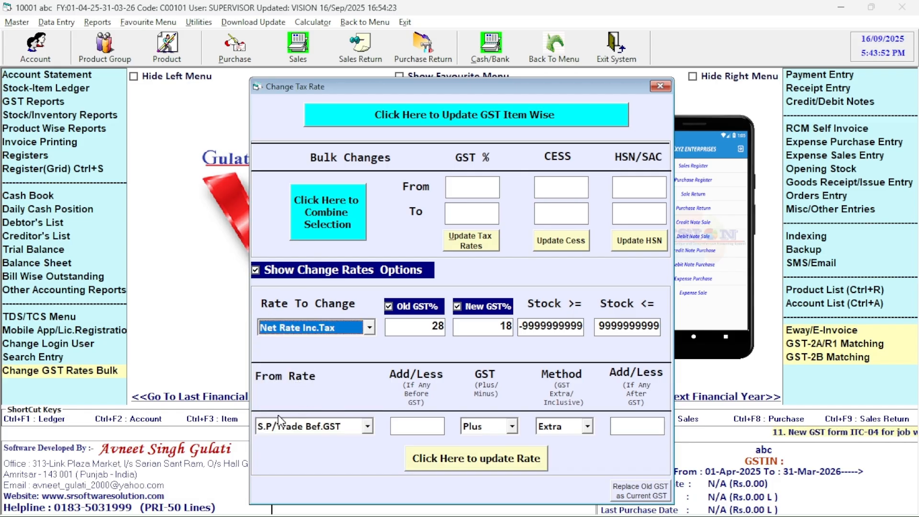
left_click(313, 429)
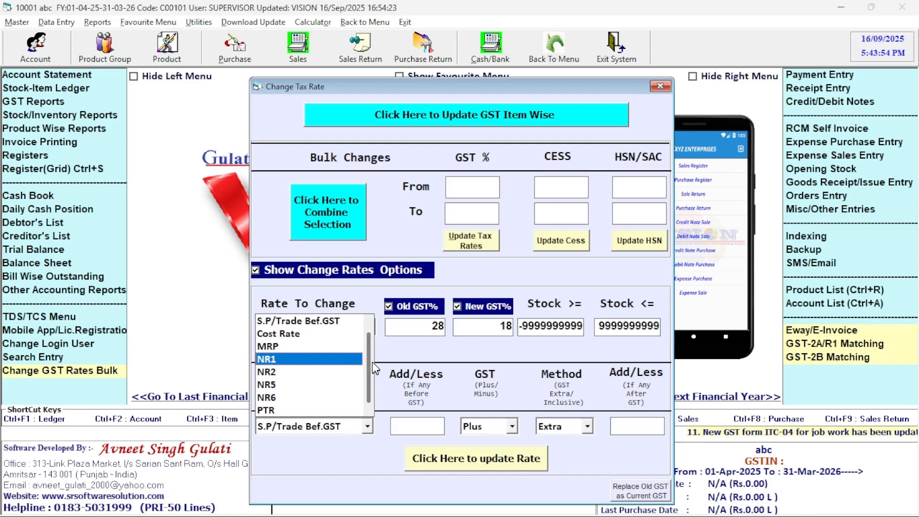
left_click(315, 323)
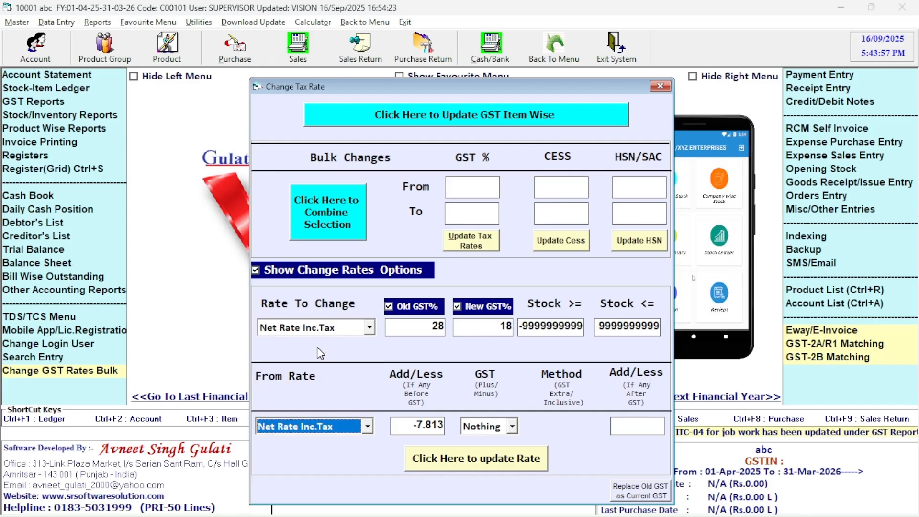
Step: Set old GST to 12 and new GST to 5 percent, and update the tax-inclusive net rates
left_click(410, 323)
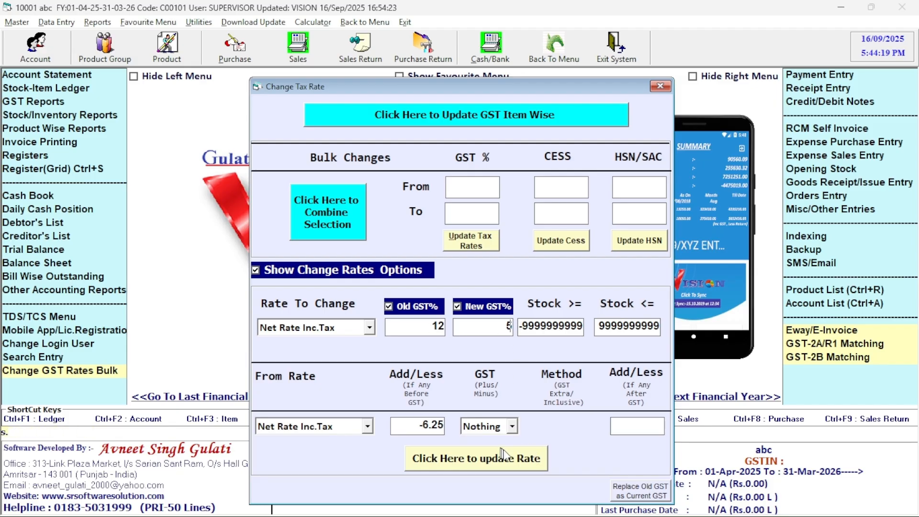
left_click(487, 453)
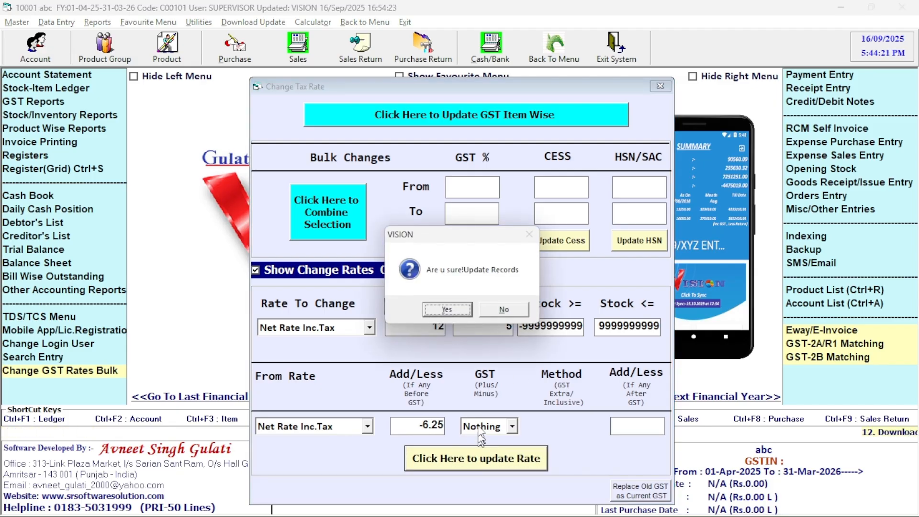
left_click(451, 306)
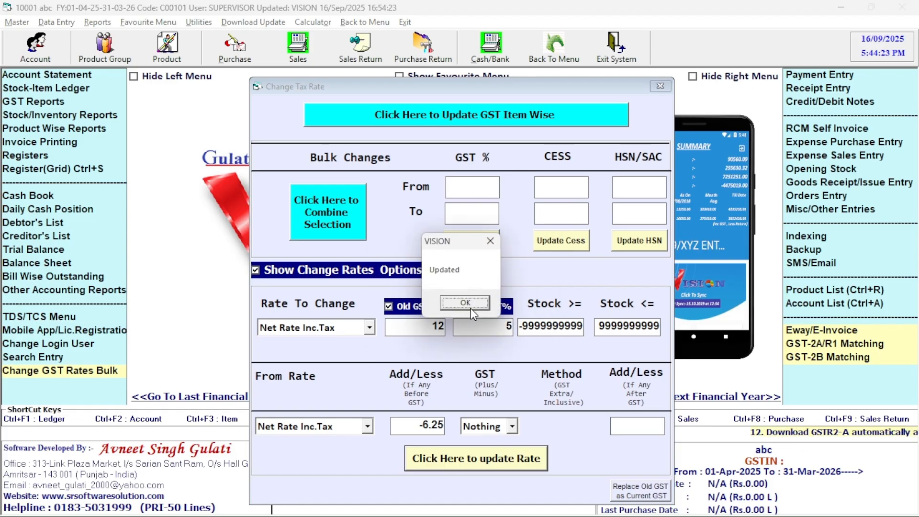
left_click(469, 305)
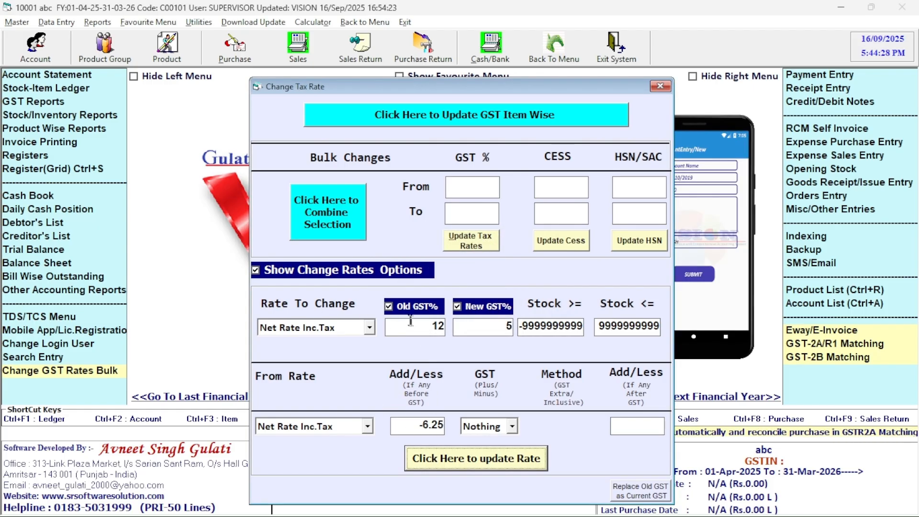
Step: Set old GST to 18 percent and update the tax-inclusive net rates for the change to 5 percent
double_click(437, 326)
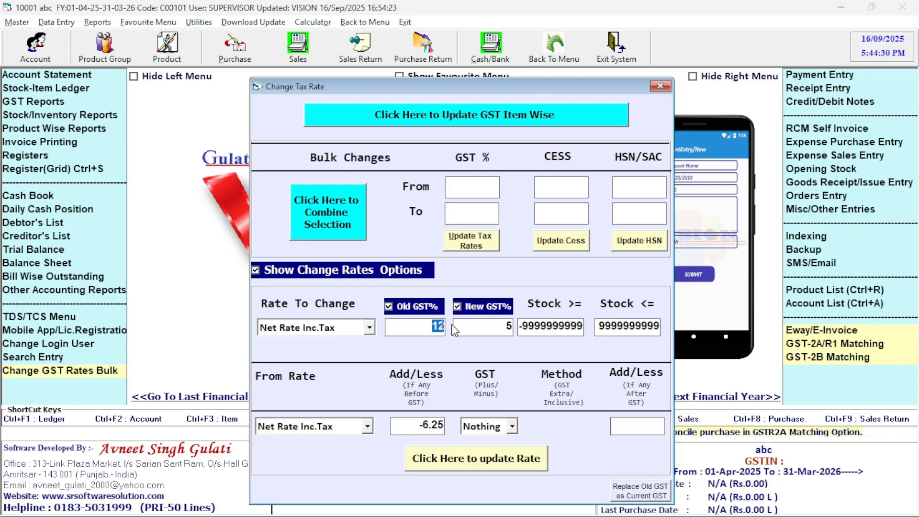
type("18")
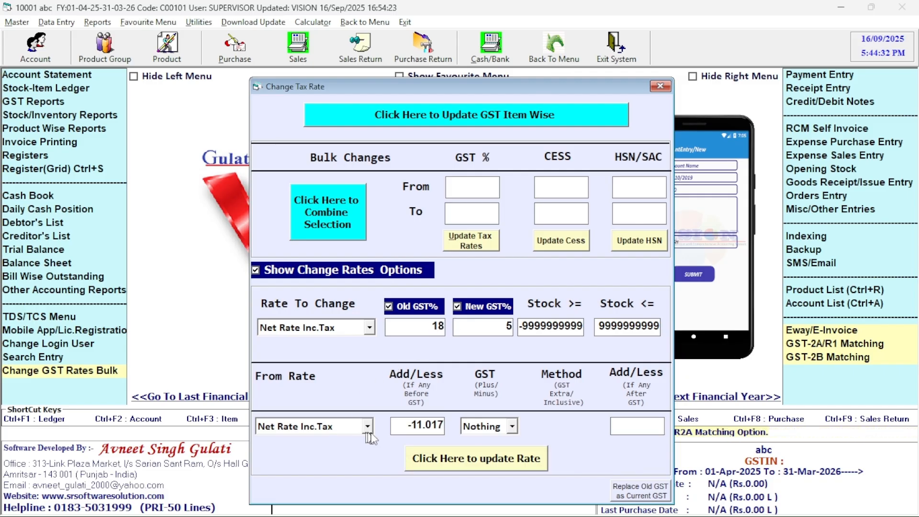
left_click_drag(402, 430, 460, 424)
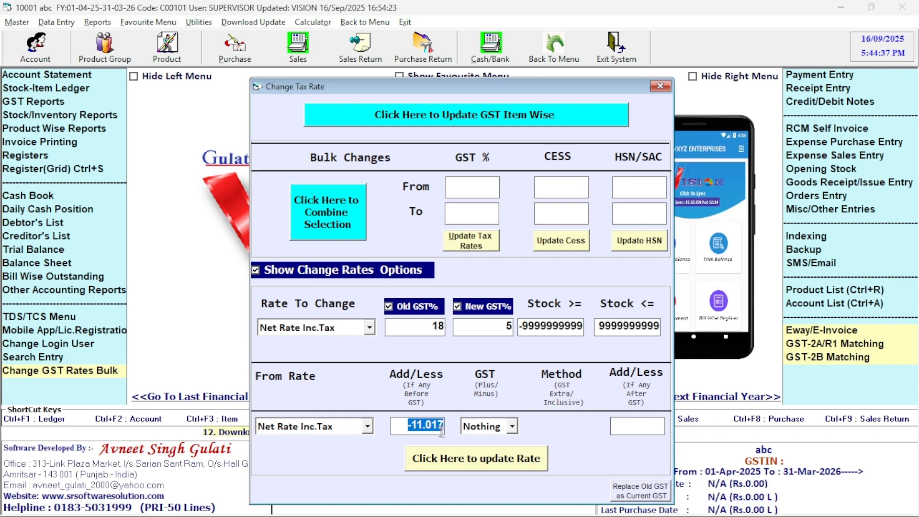
left_click(468, 458)
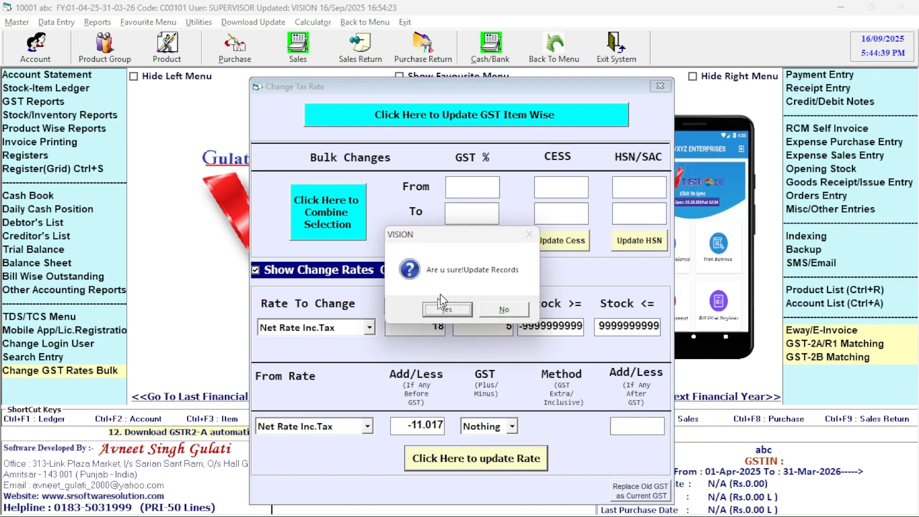
left_click(448, 307)
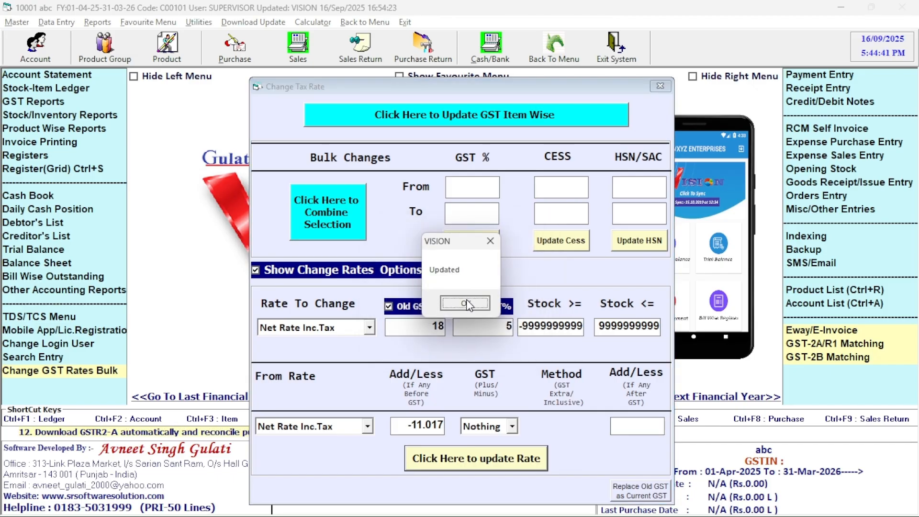
left_click(467, 302)
Step: Set old GST to 28 and new GST to 18 percent, and update Net Rate Inc.Tax
type("28")
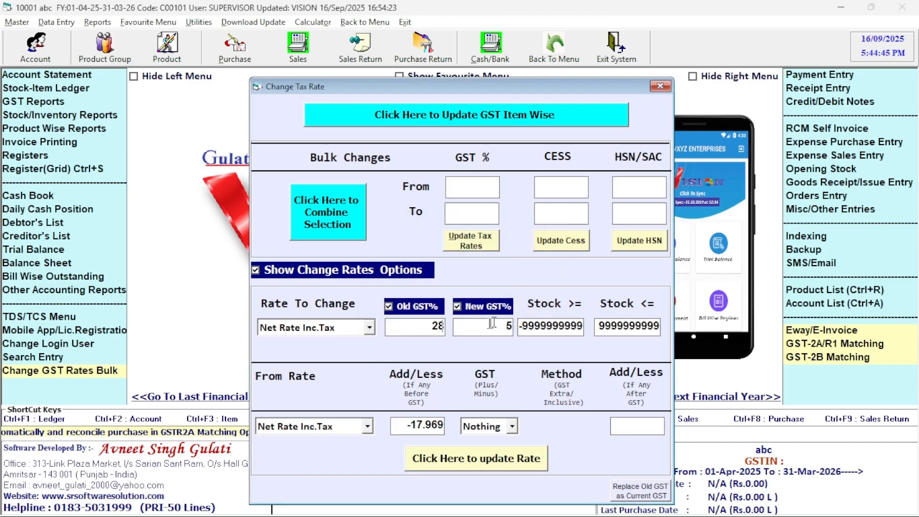
left_click_drag(494, 324, 517, 324)
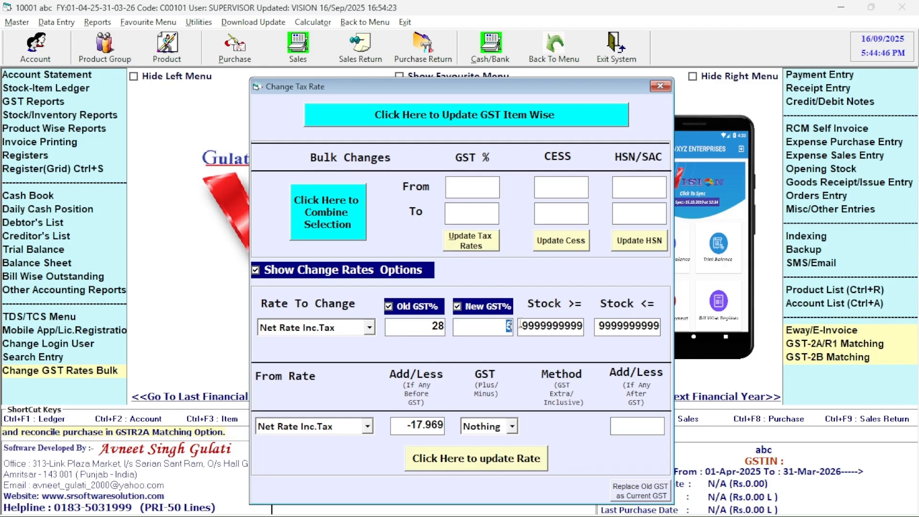
type("18")
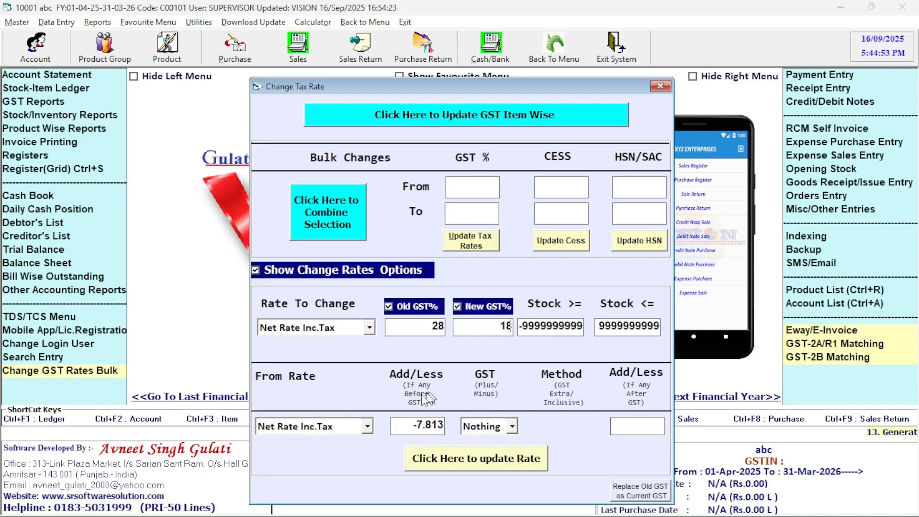
left_click(479, 465)
left_click(447, 309)
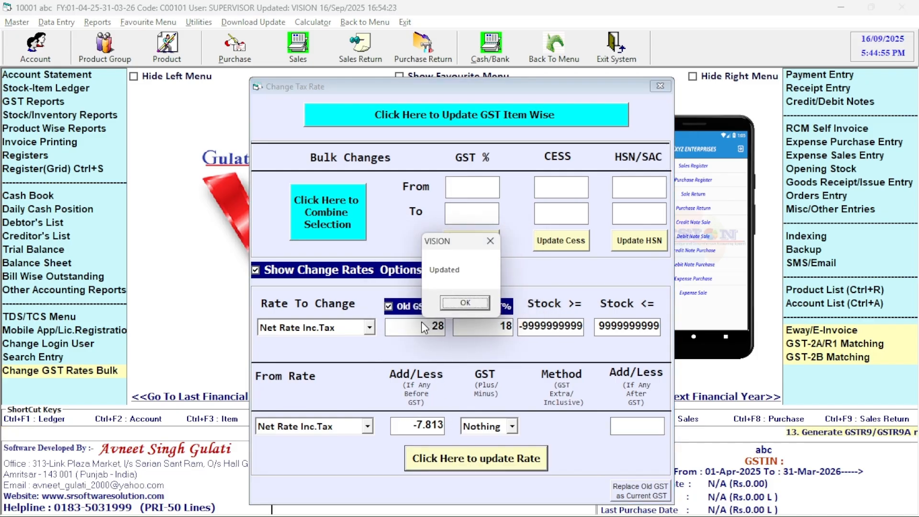
left_click(474, 303)
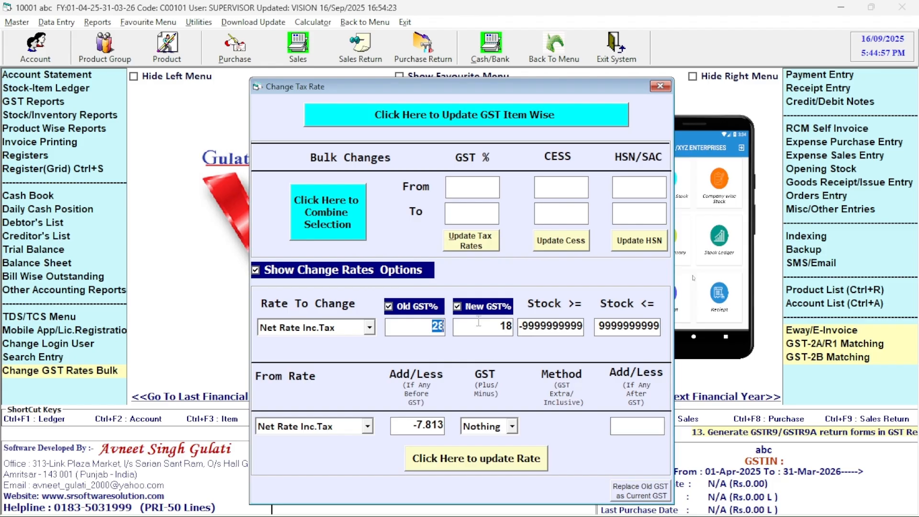
Step: Set old GST to 12 and new GST to 0 percent, and update Net Rate Inc.Tax
type("12")
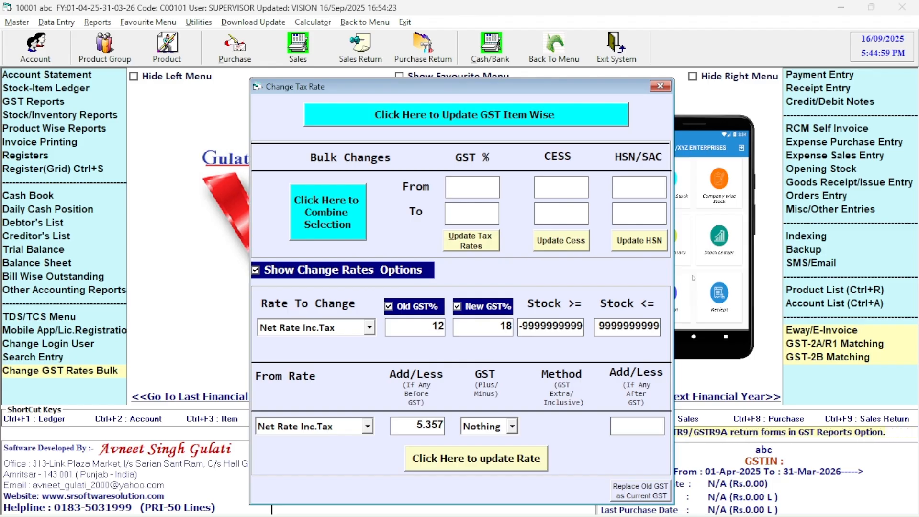
mouse_move(507, 327)
left_mouse_down()
mouse_move(537, 324)
mouse_move(523, 324)
left_mouse_up()
type("0")
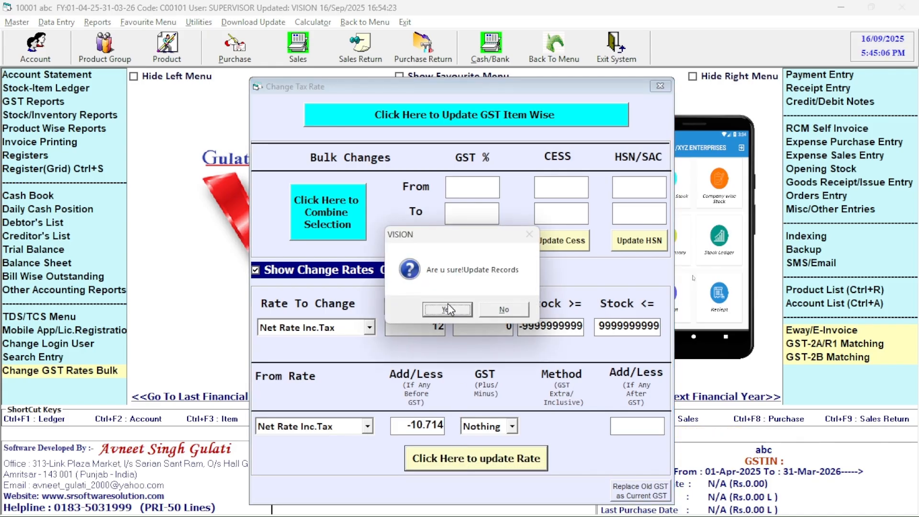
left_click(448, 309)
key("Return")
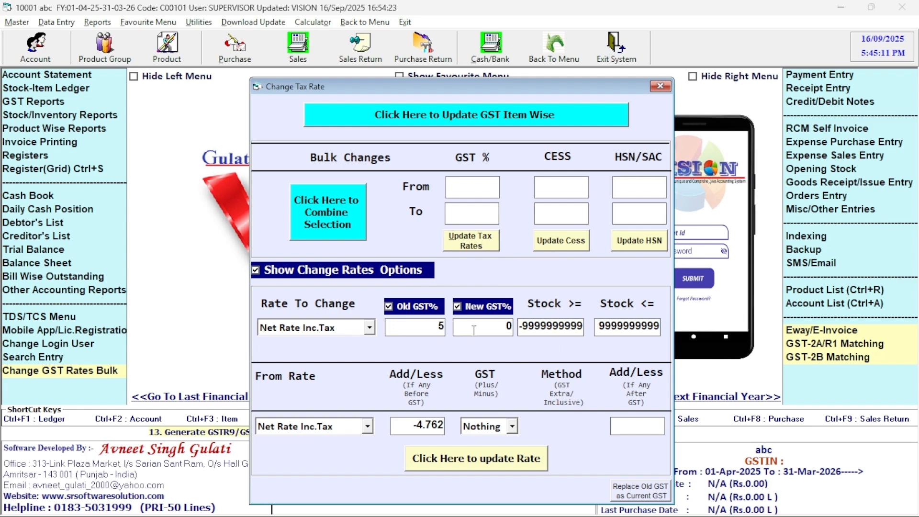
Step: Update Net Rate Inc.Tax for items whose GST changes from 5 to 0 percent
left_click(466, 461)
left_click(448, 310)
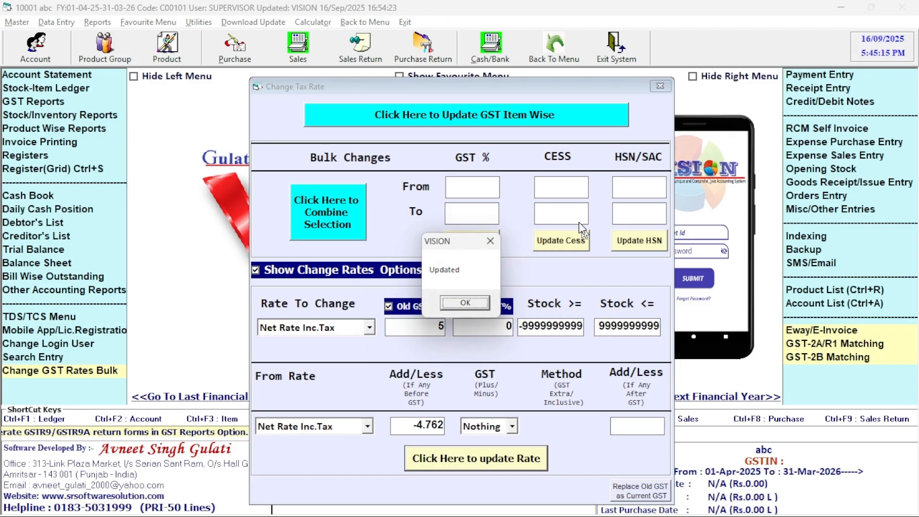
left_click(466, 303)
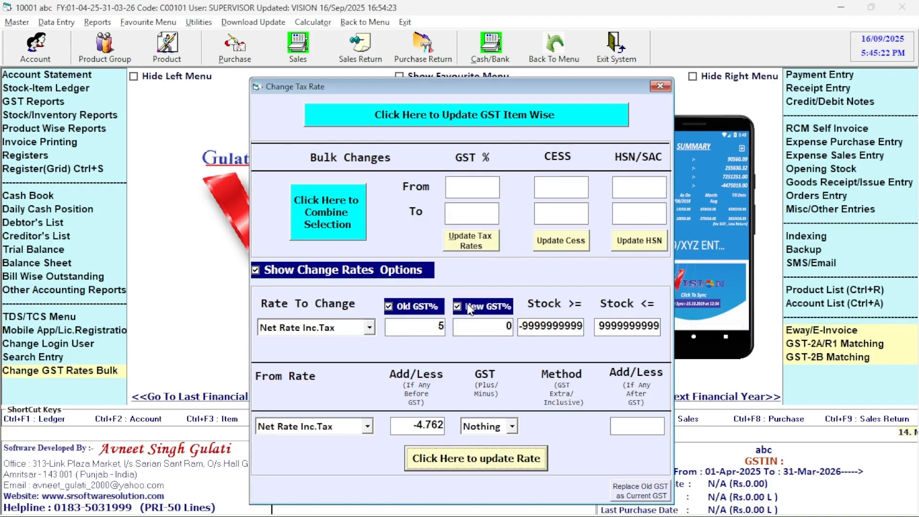
Step: Choose MRP as the rate to change, with old GST 12 and new GST 5 percent
left_click(364, 330)
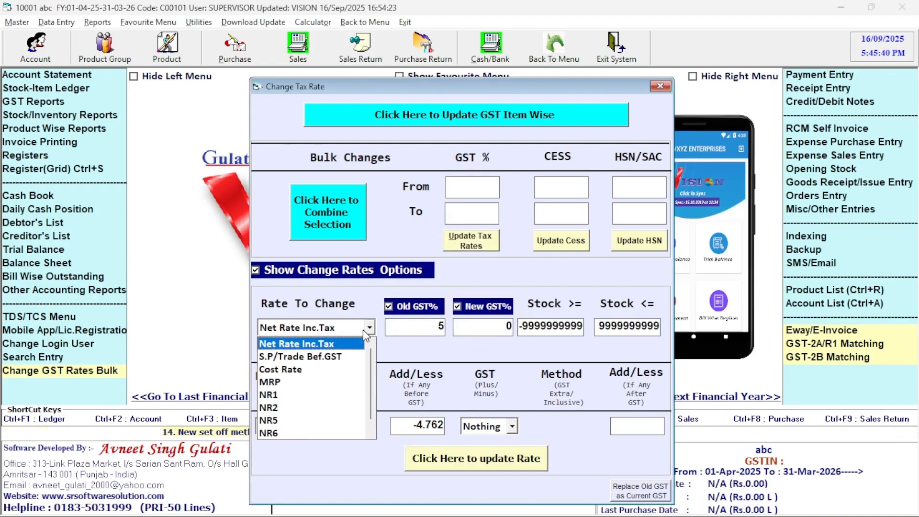
left_click(297, 382)
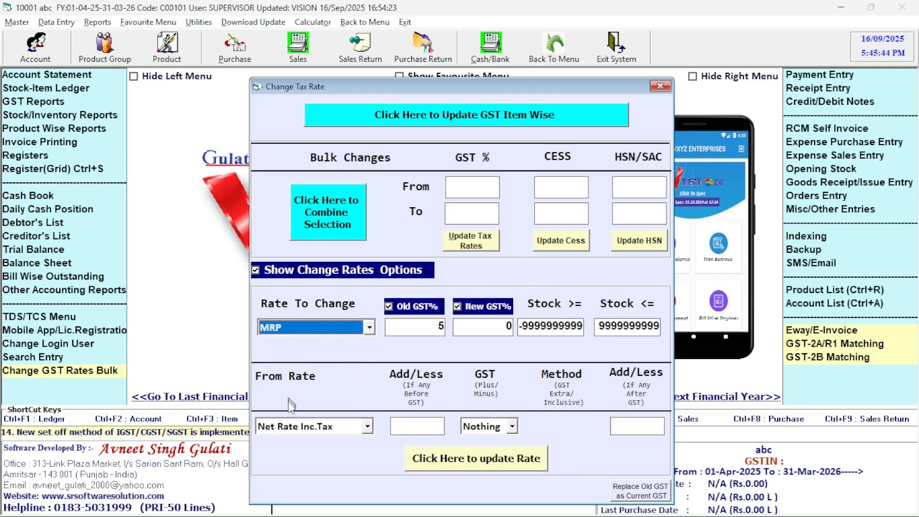
left_click(415, 325)
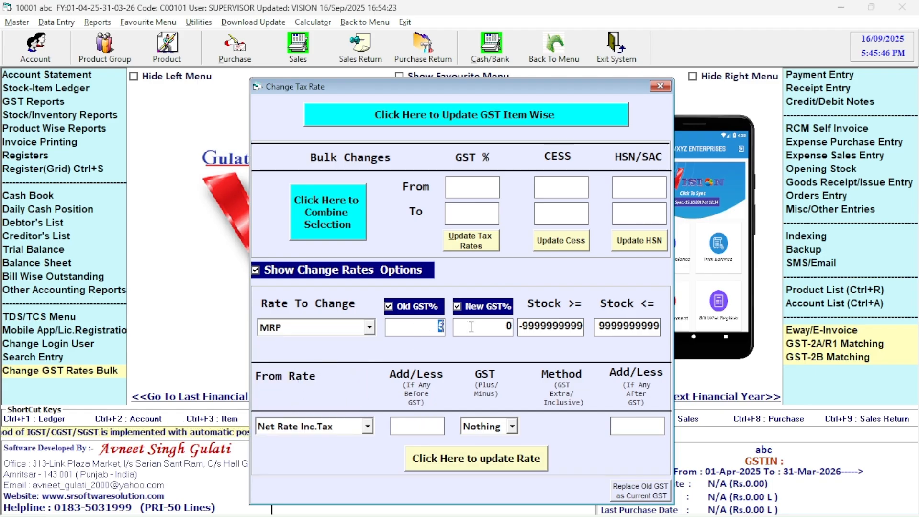
type("12")
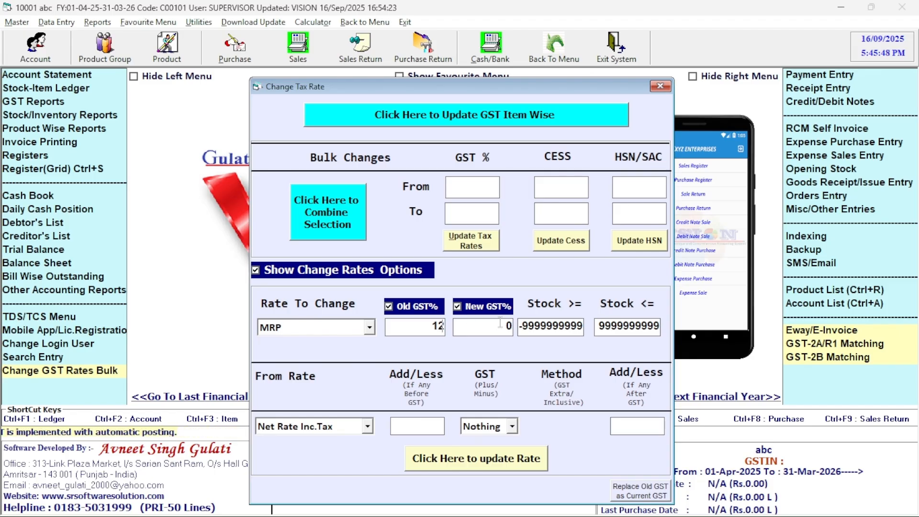
left_click(500, 323)
type("5")
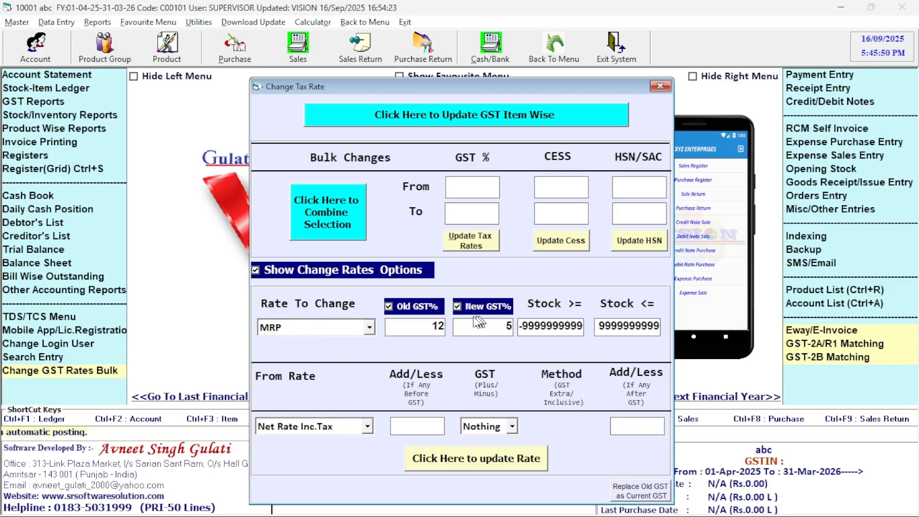
Step: Choose MRP as the rate to calculate from and update the MRP rates
left_click(303, 426)
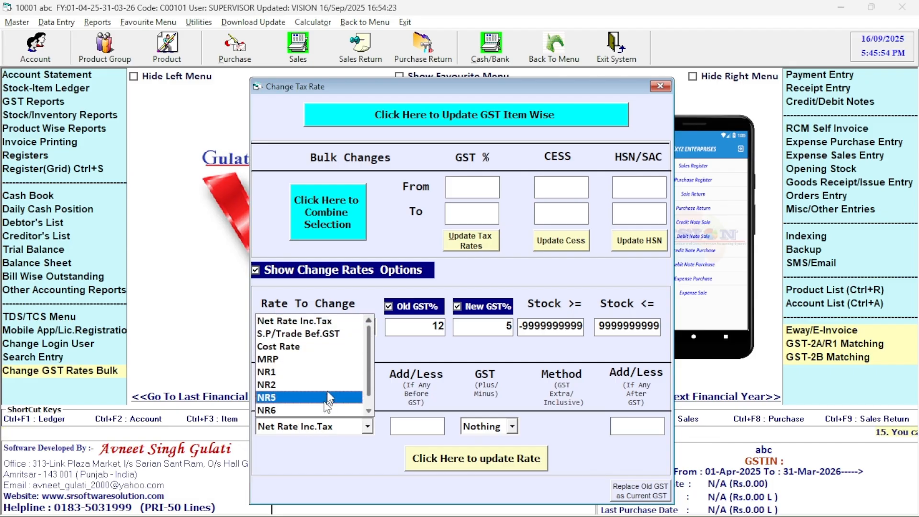
left_click(315, 358)
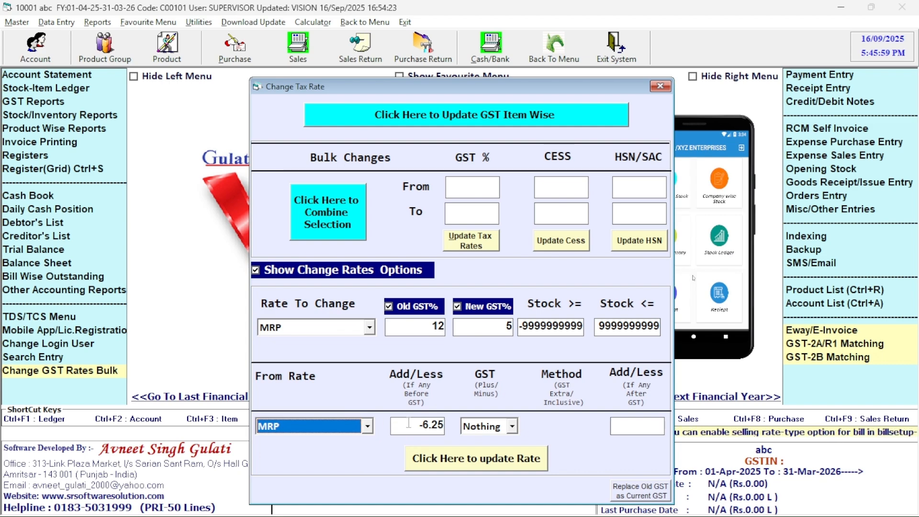
left_click(430, 429)
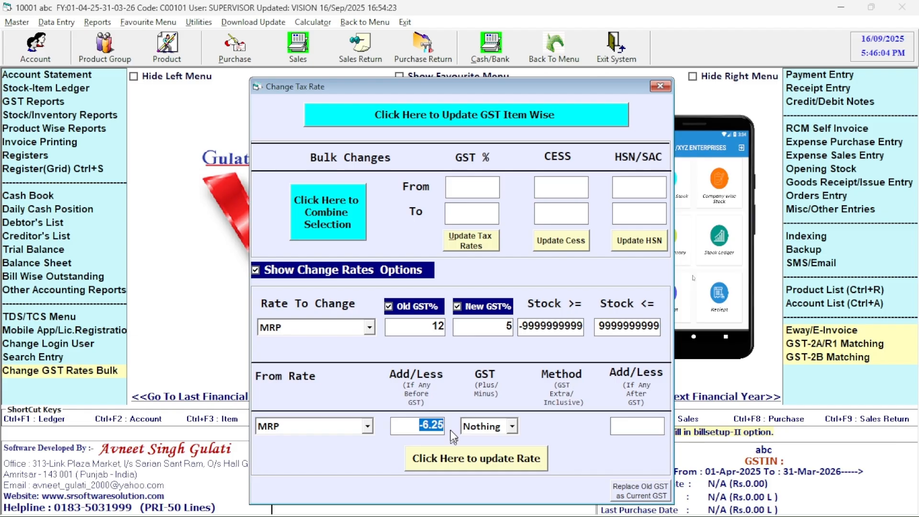
left_click(474, 458)
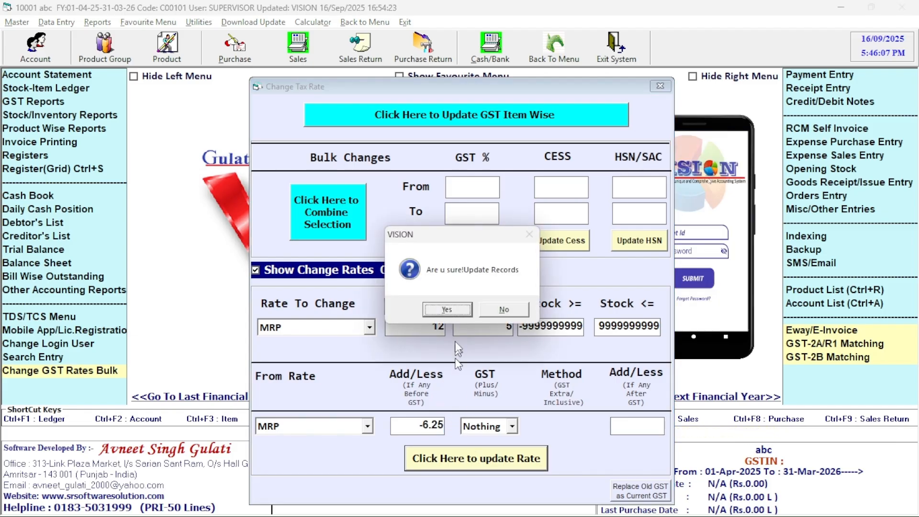
left_click(448, 309)
key("Return")
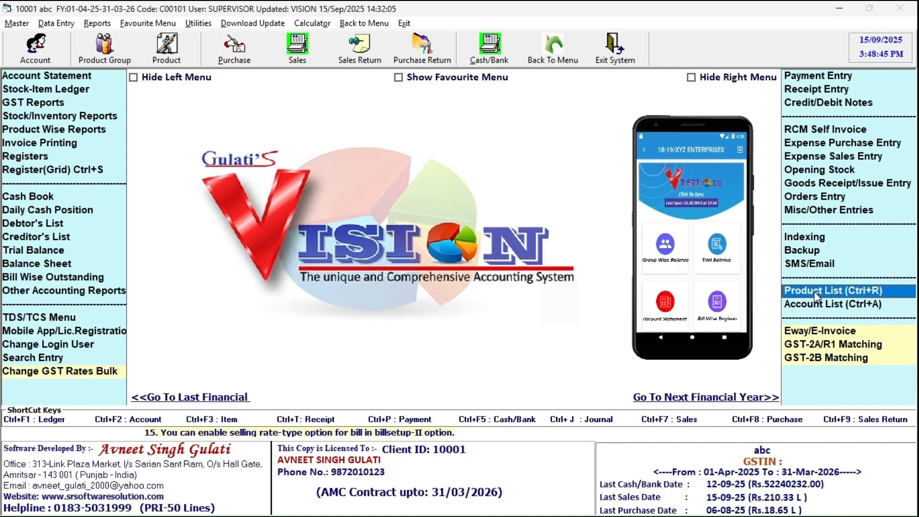
Step: Open the product list, examine the items' net rates in the NRATE column, and close the list
left_click(816, 293)
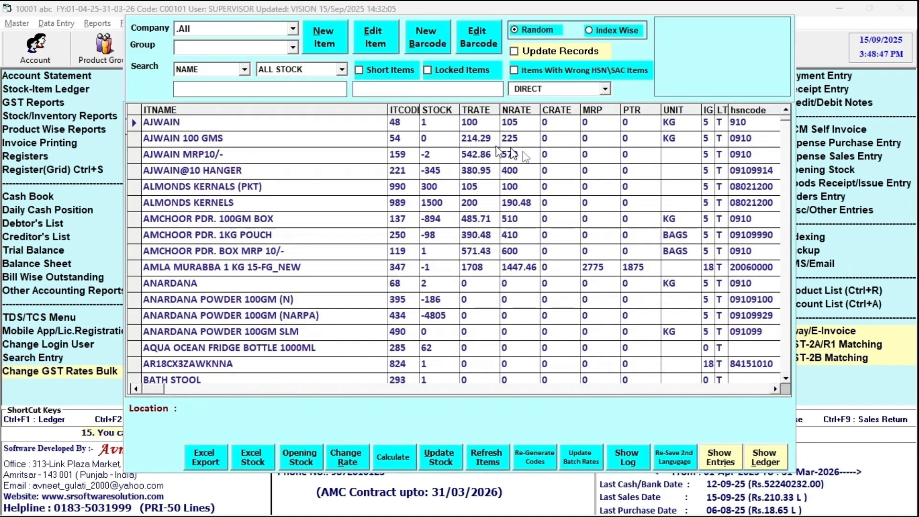
left_click(523, 139)
left_click(522, 172)
left_click(521, 206)
left_click(516, 252)
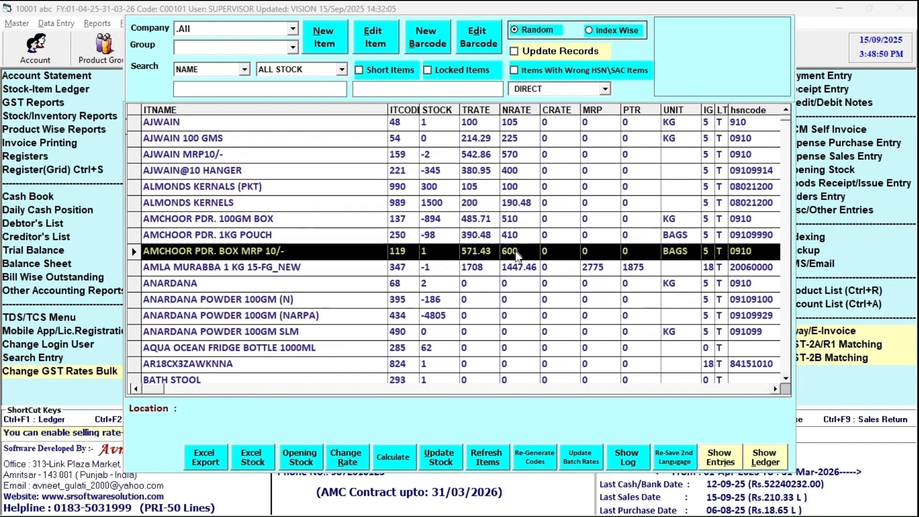
left_click(518, 259)
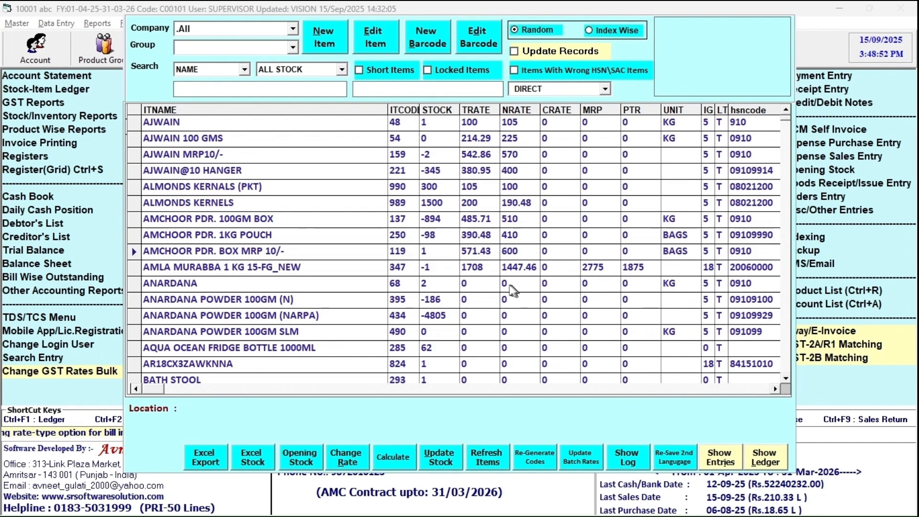
key("Escape")
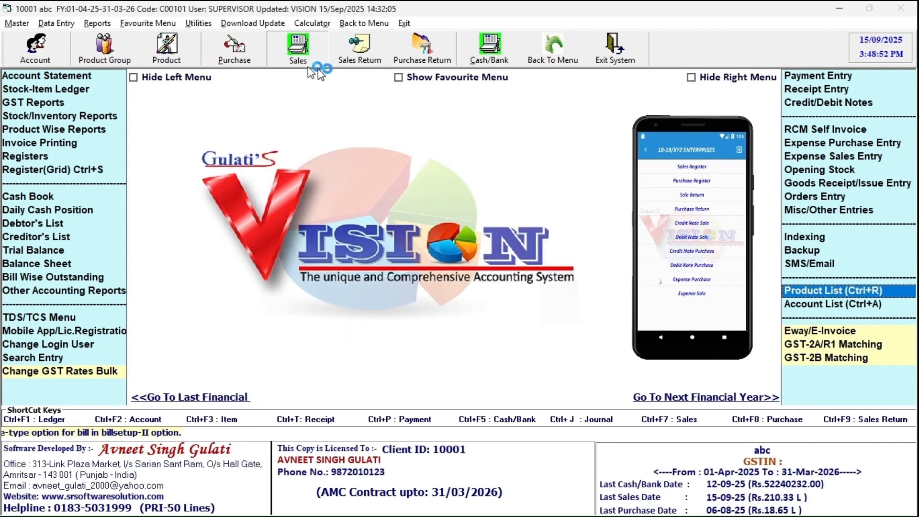